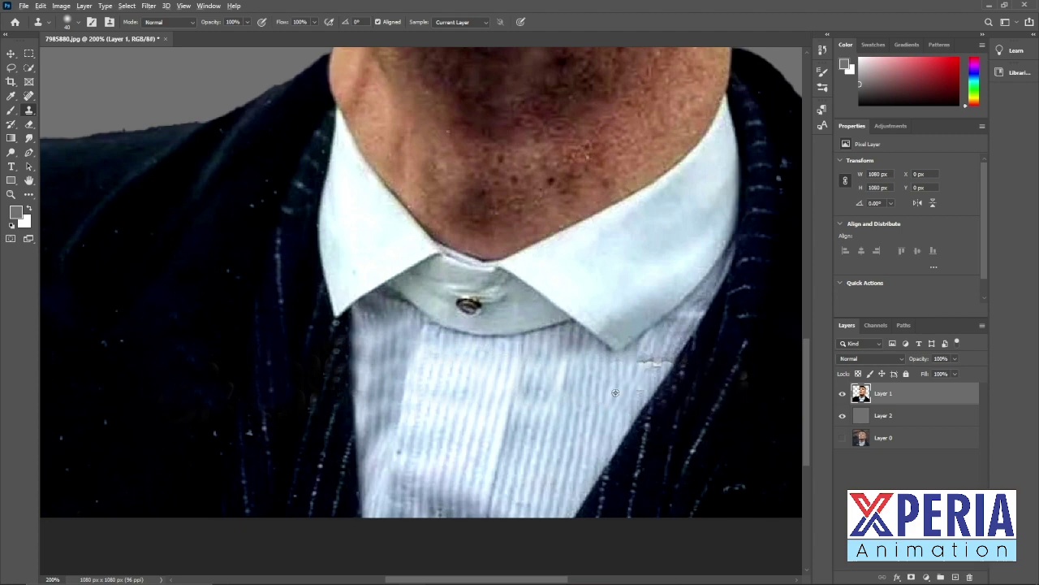
Step: Sharpen Layer 1 using Unsharp Mask with an Amount of 103% and a Radius of 4.7 pixels
{"action": "key", "text": "ctrl+minus"}
{"action": "key", "text": "ctrl+minus"}
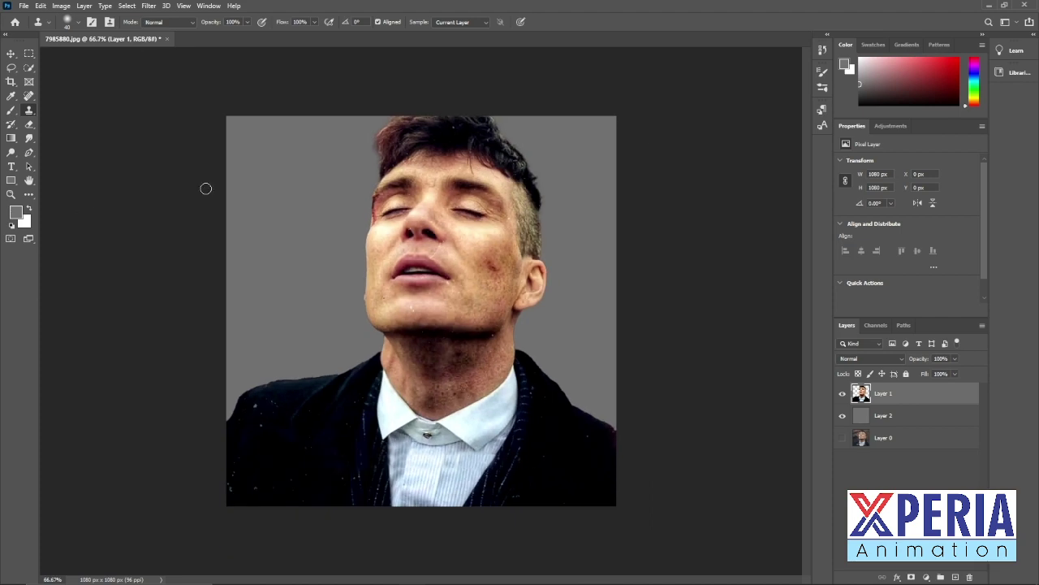
{"action": "left_click", "coordinate": [148, 6]}
{"action": "mouse_move", "coordinate": [228, 188]}
{"action": "left_click", "coordinate": [316, 220]}
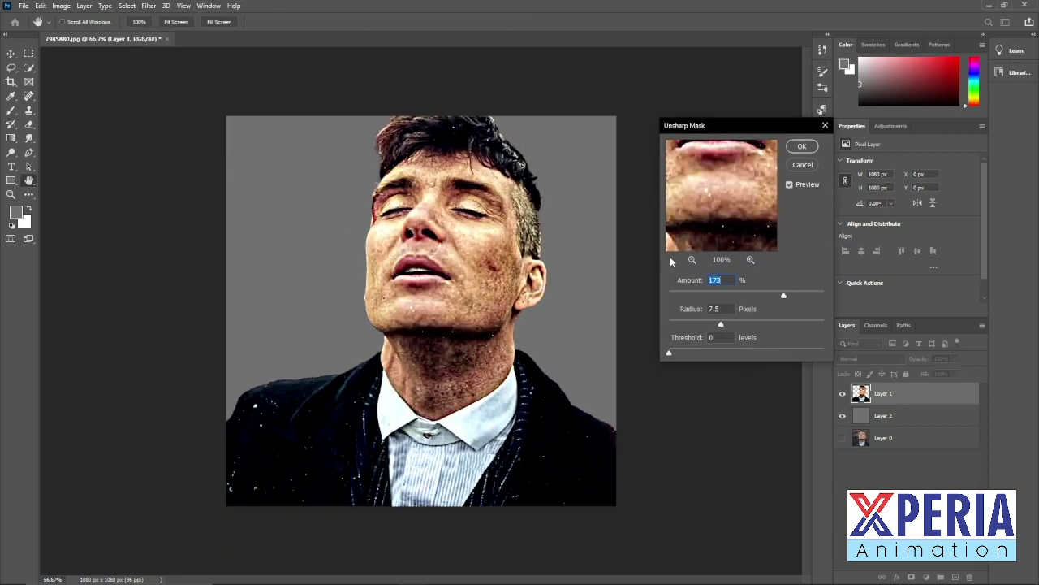
{"action": "key", "text": "ctrl+plus"}
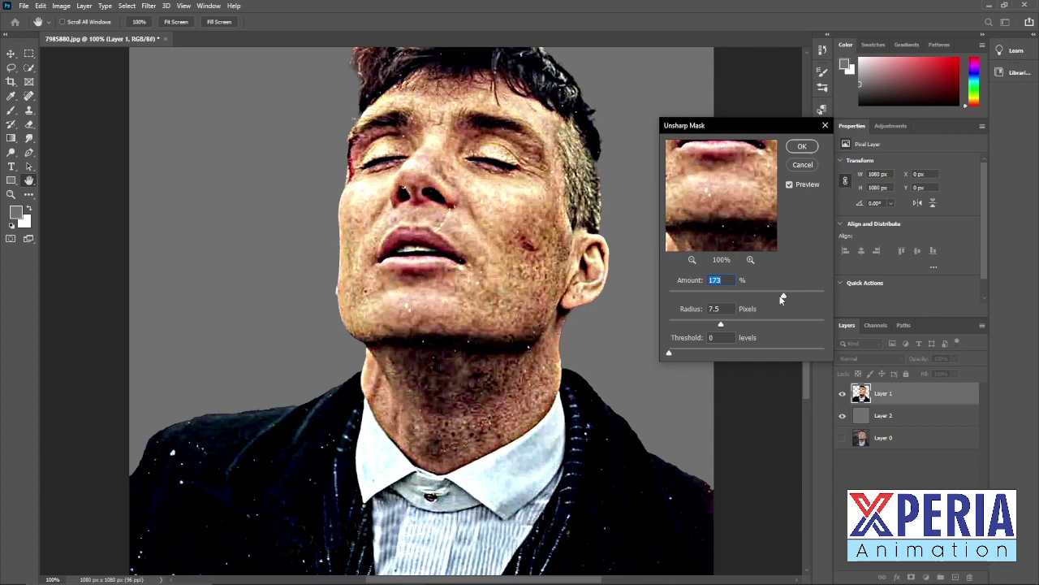
{"action": "left_click_drag", "start_coordinate": [781, 300], "coordinate": [753, 297]}
{"action": "mouse_move", "coordinate": [721, 323]}
{"action": "left_mouse_down"}
{"action": "mouse_move", "coordinate": [696, 320]}
{"action": "mouse_move", "coordinate": [709, 327]}
{"action": "left_mouse_up"}
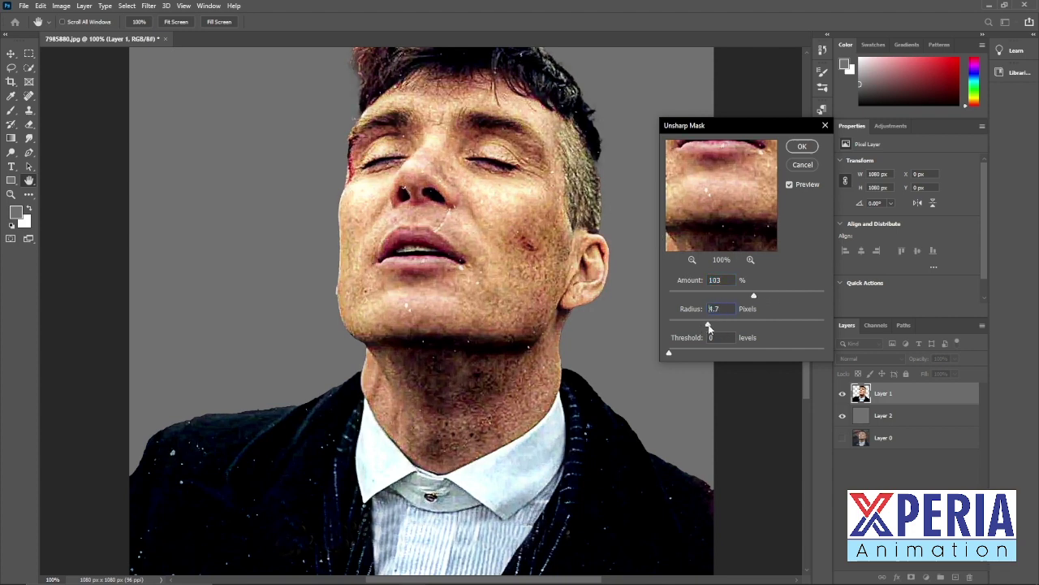
{"action": "key", "text": "Return"}
{"action": "key", "text": "s"}
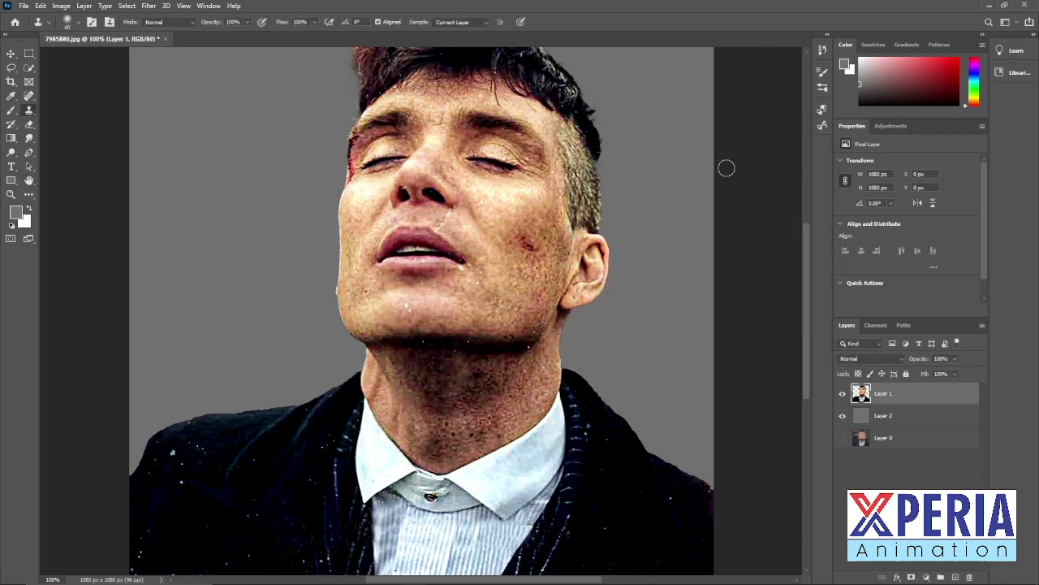
Step: Activate the Smudge tool and import the SmudgeGallant.abr brush set from the Smudge Brushes Gallant folder
{"action": "left_click", "coordinate": [29, 139]}
{"action": "scroll", "coordinate": [442, 220], "scroll_direction": "up", "scroll_amount": 5}
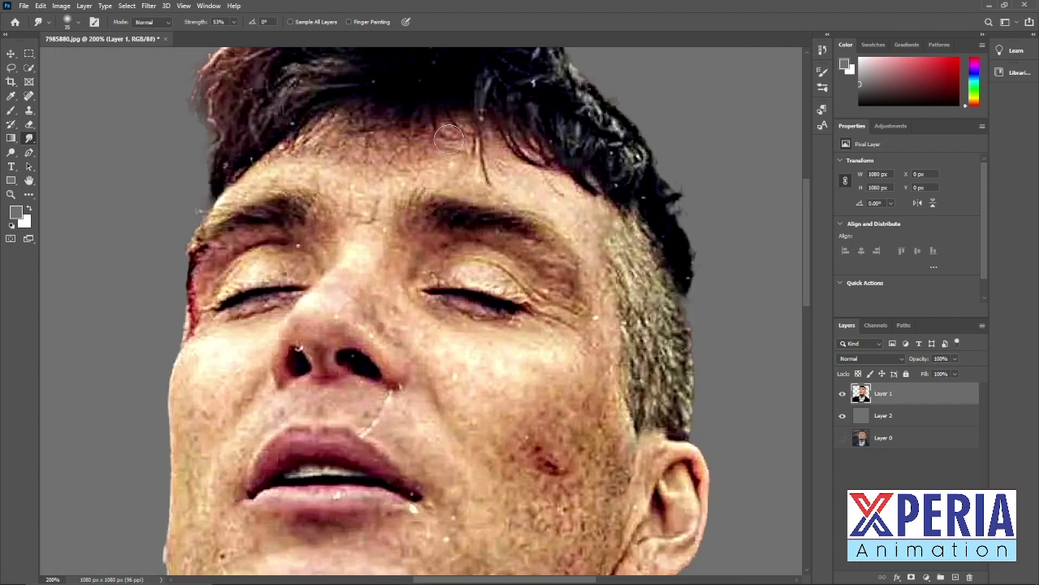
{"action": "key", "text": "F5"}
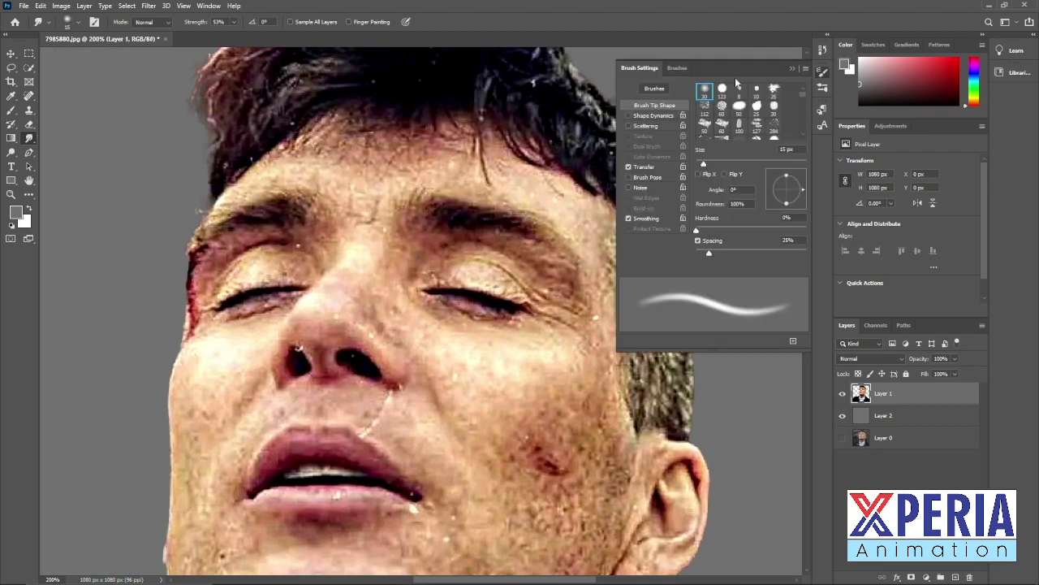
{"action": "left_click", "coordinate": [677, 68]}
{"action": "scroll", "coordinate": [800, 154], "scroll_direction": "down", "scroll_amount": 5}
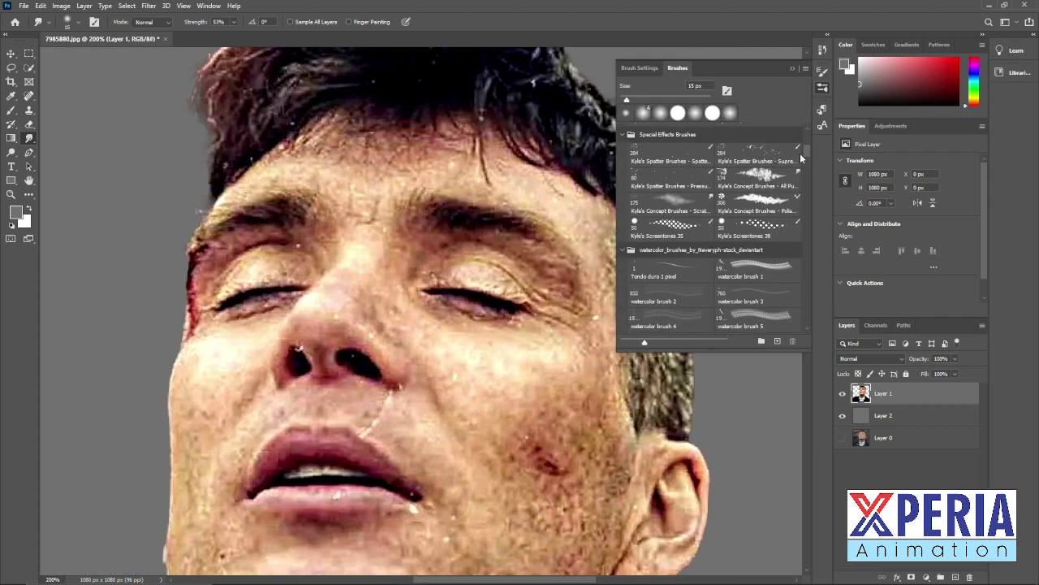
{"action": "left_click", "coordinate": [805, 68]}
{"action": "left_click", "coordinate": [830, 205]}
{"action": "double_click", "coordinate": [145, 91]}
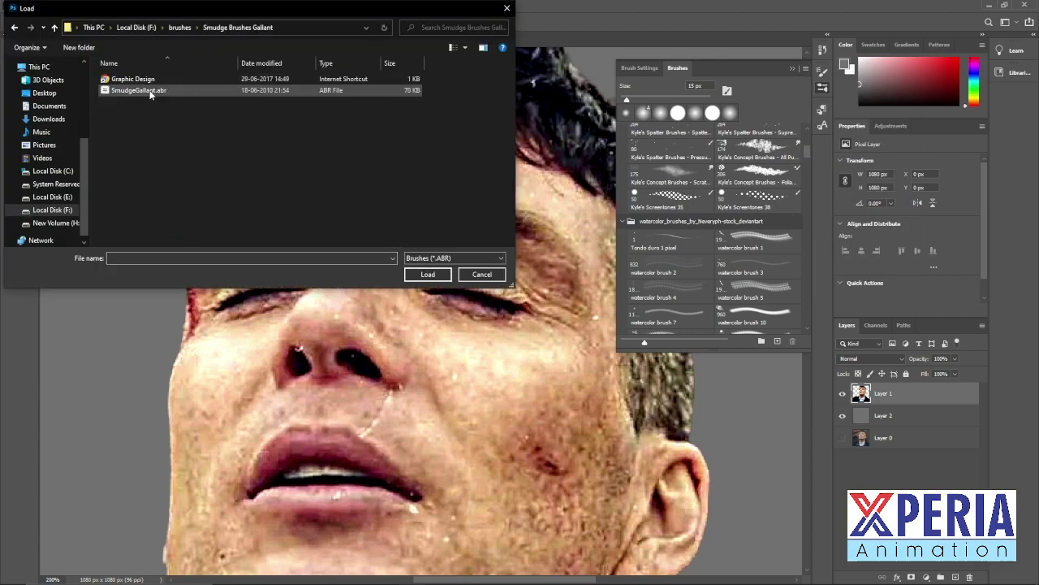
{"action": "double_click", "coordinate": [149, 91]}
Step: Try the imported SmudgeGallant brushes on the forehead, including brush 1 and Sampled Brush 9 1 at 27 px
{"action": "left_click_drag", "start_coordinate": [806, 152], "coordinate": [807, 325]}
{"action": "left_click", "coordinate": [622, 325]}
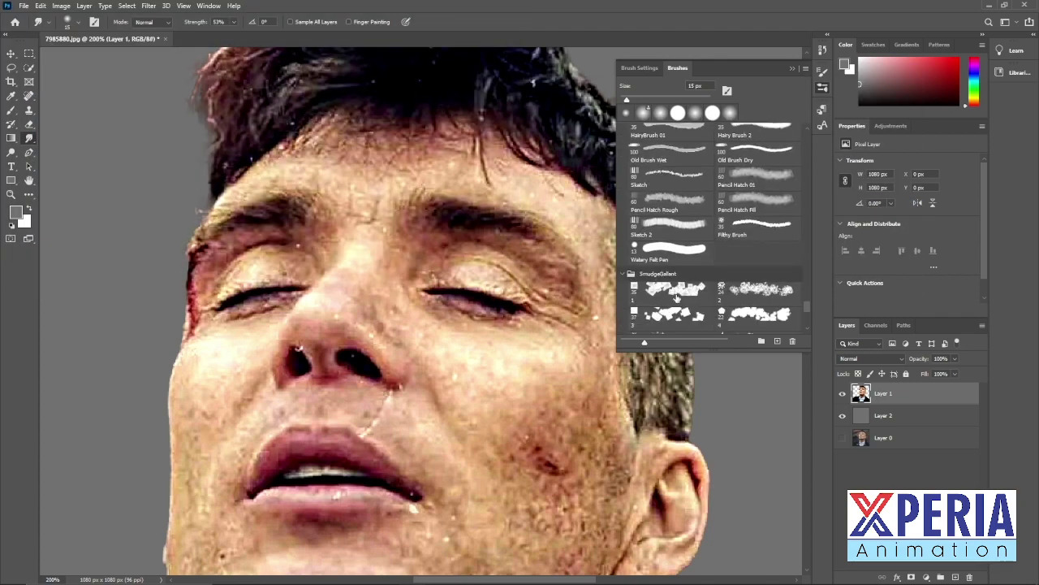
{"action": "scroll", "coordinate": [706, 243], "scroll_direction": "down", "scroll_amount": 10}
{"action": "scroll", "coordinate": [706, 244], "scroll_direction": "up", "scroll_amount": 2}
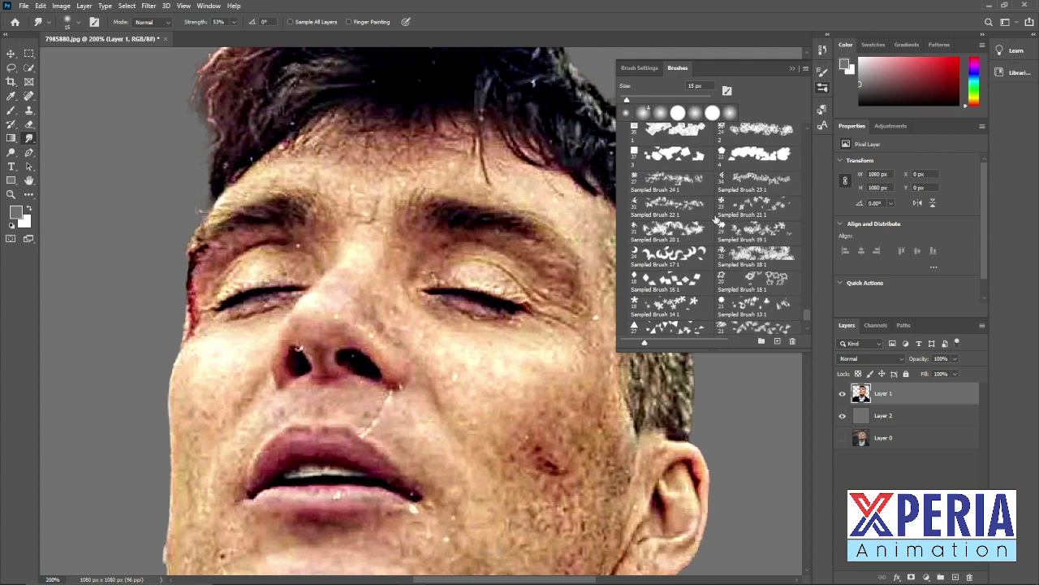
{"action": "left_click", "coordinate": [672, 140]}
{"action": "key", "text": "ctrl+z"}
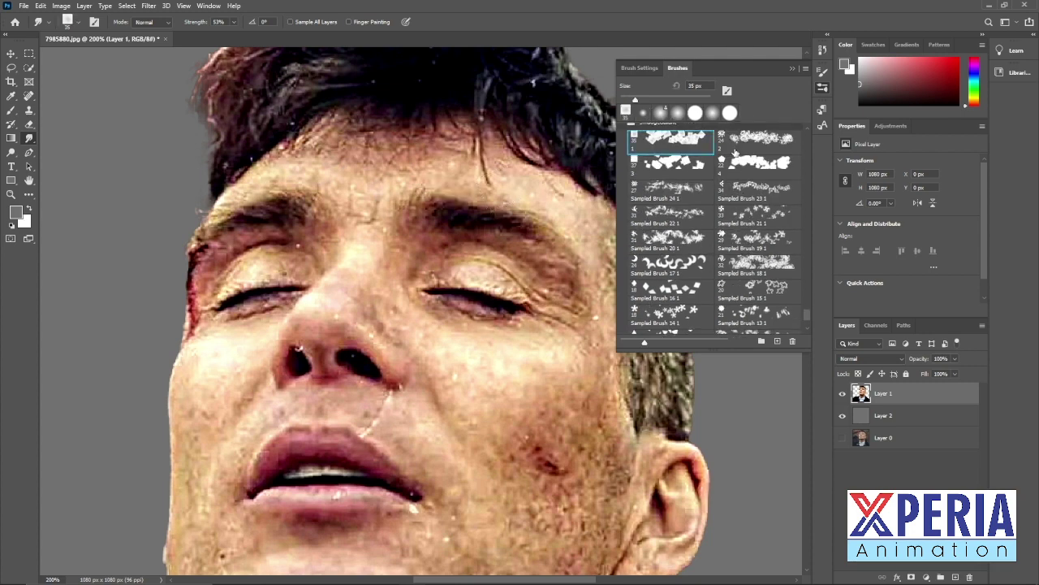
{"action": "scroll", "coordinate": [786, 240], "scroll_direction": "down", "scroll_amount": 3}
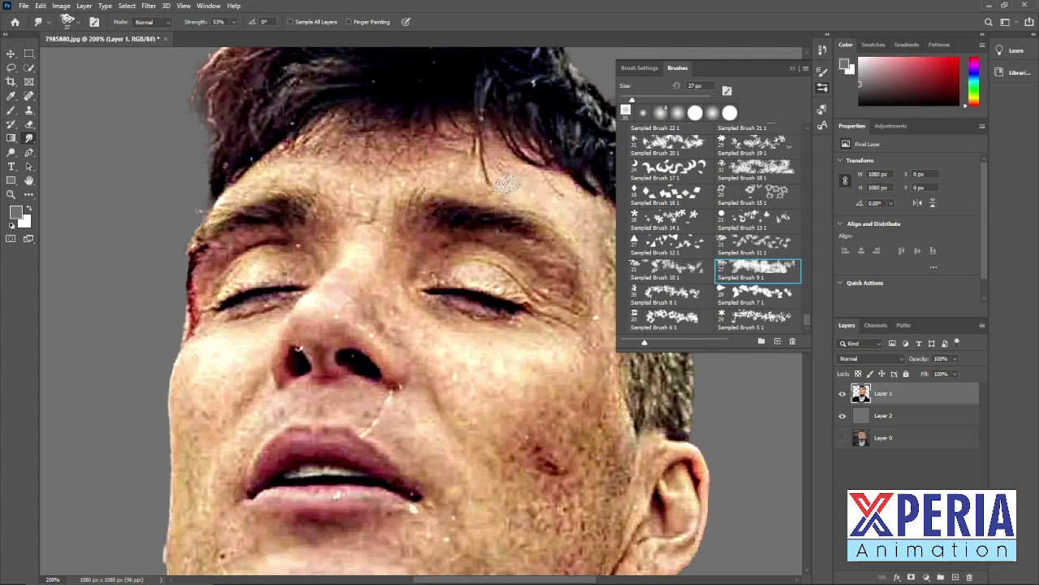
{"action": "left_click_drag", "start_coordinate": [509, 184], "coordinate": [551, 220]}
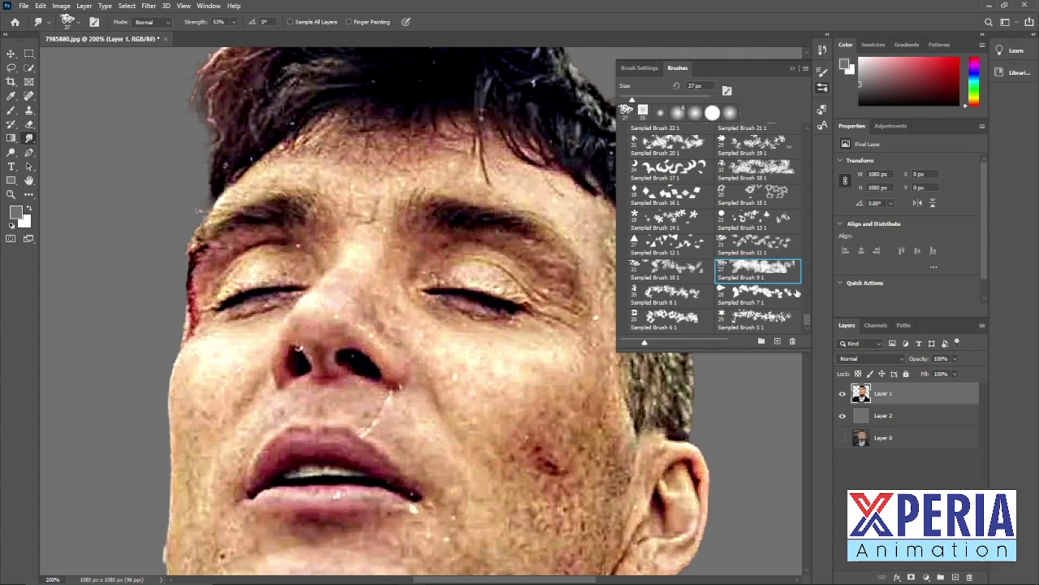
Step: Choose the 13 px Watery Felt Pen as the smudge brush and test it on the forehead
{"action": "scroll", "coordinate": [802, 319], "scroll_direction": "down", "scroll_amount": 10}
{"action": "left_click", "coordinate": [670, 262]}
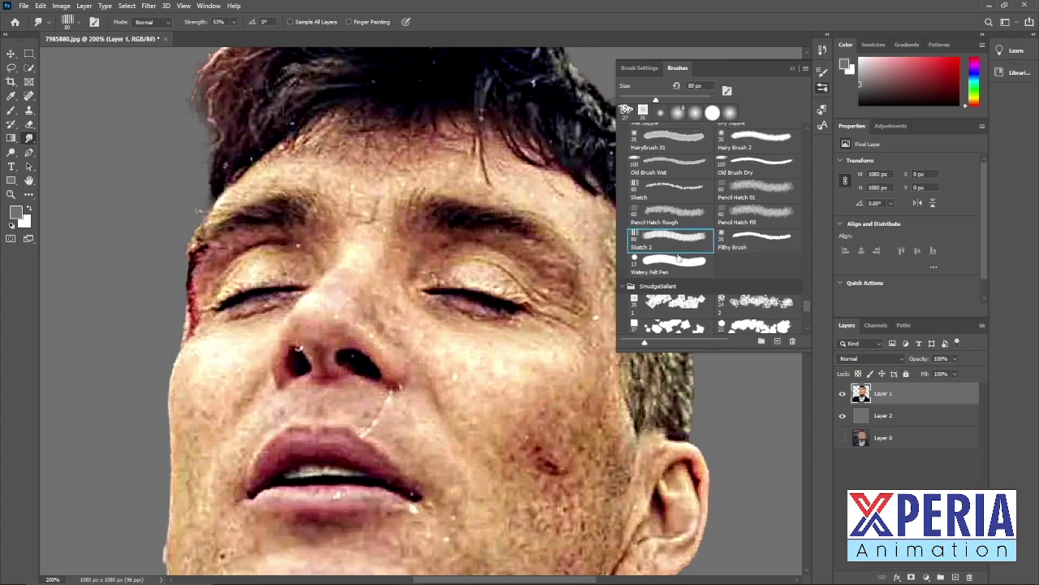
{"action": "left_click_drag", "start_coordinate": [515, 179], "coordinate": [498, 164]}
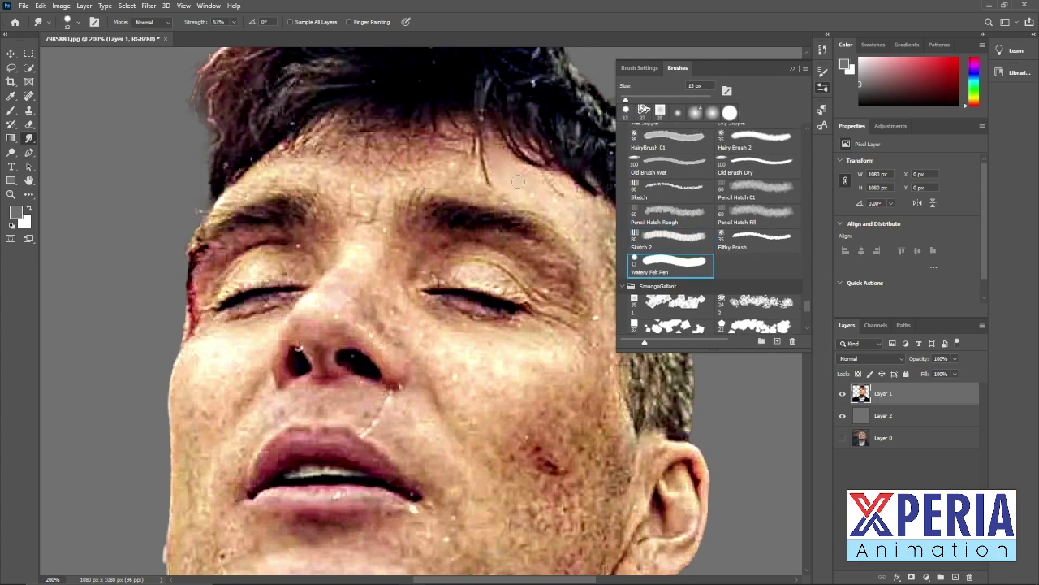
Step: Turn off Shape Dynamics for the brush and smudge the forehead skin below the fringe toward the temple beside the ear
{"action": "left_click", "coordinate": [823, 87]}
{"action": "left_click", "coordinate": [822, 71]}
{"action": "left_click", "coordinate": [651, 116]}
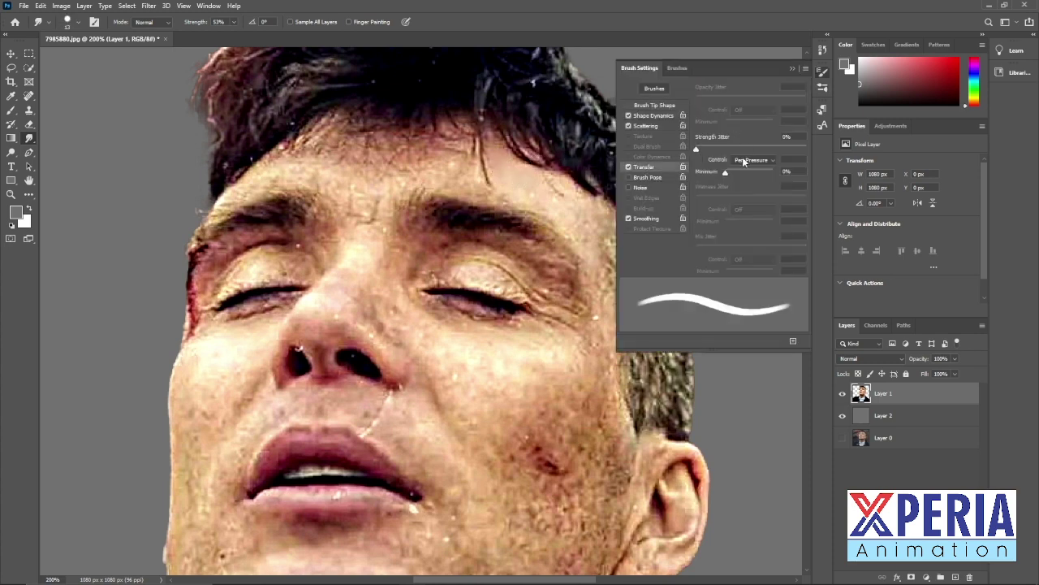
{"action": "left_click", "coordinate": [628, 115]}
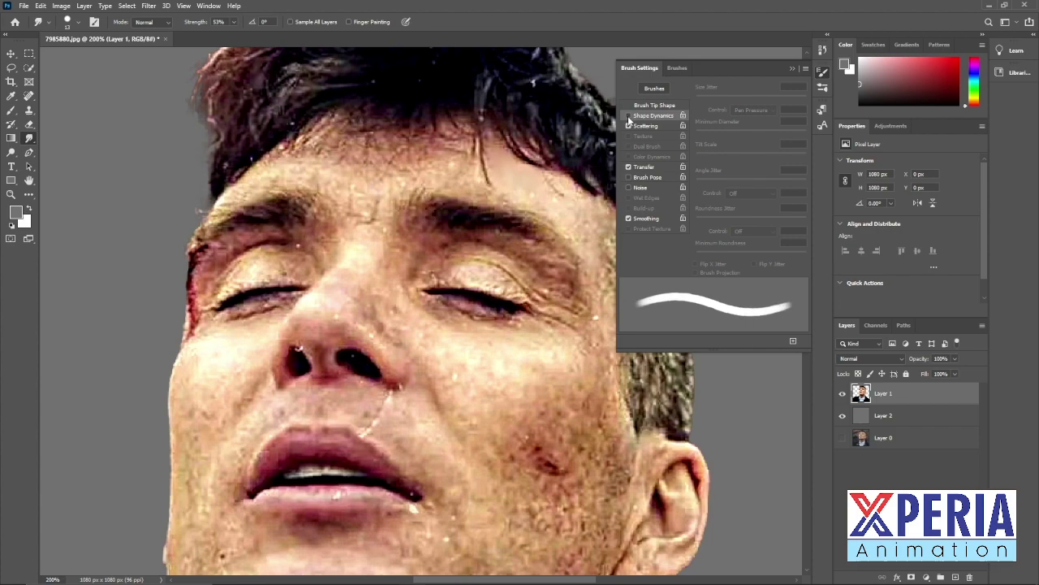
{"action": "left_click", "coordinate": [792, 69]}
{"action": "scroll", "coordinate": [457, 174], "scroll_direction": "up", "scroll_amount": 1}
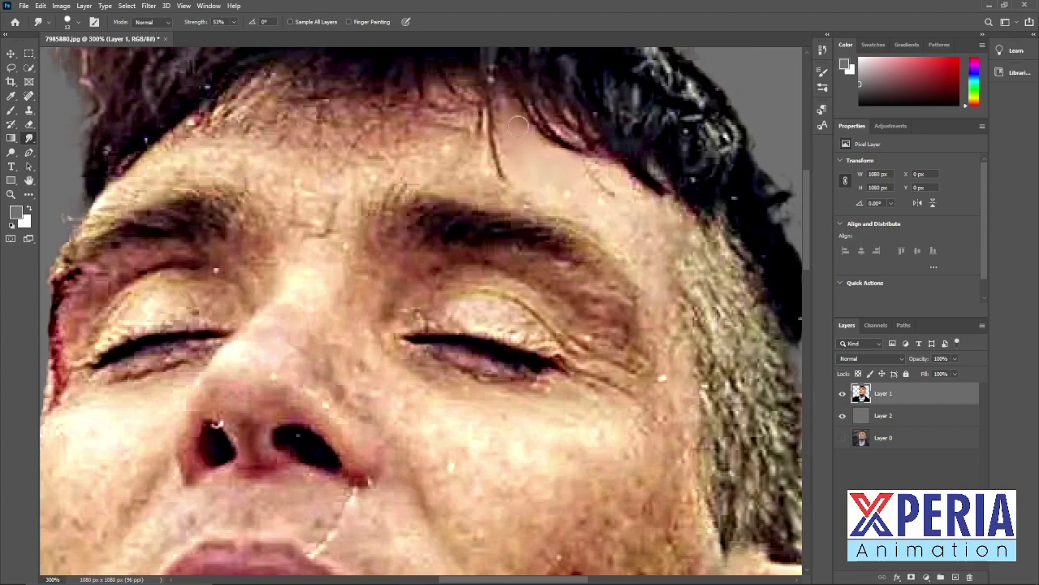
{"action": "left_click_drag", "start_coordinate": [460, 81], "coordinate": [475, 127]}
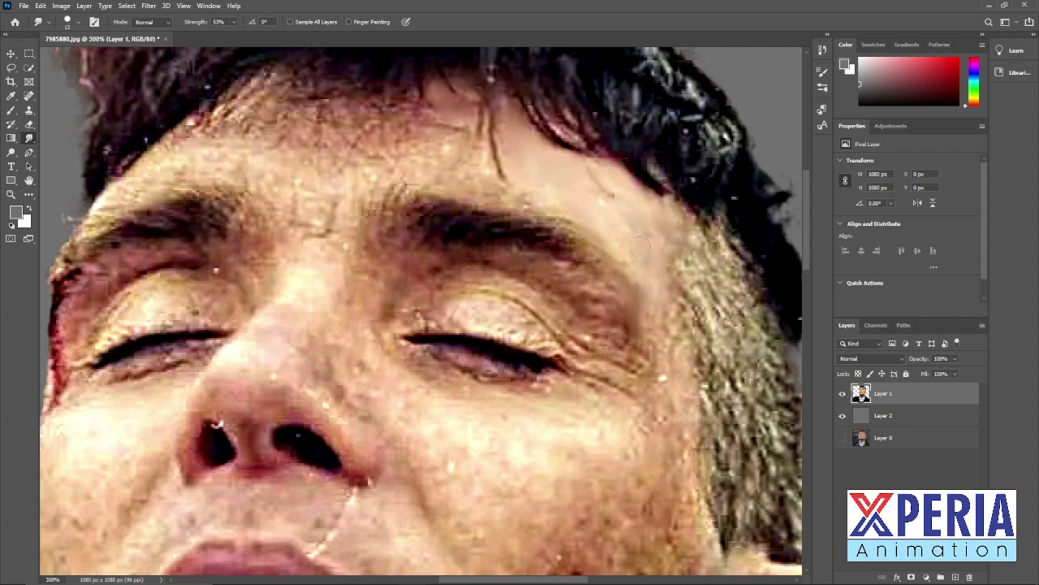
Step: Switch to the 152 px brush 2 from the env1ro brush set and open its Transfer settings
{"action": "key", "text": "F5"}
{"action": "scroll", "coordinate": [809, 123], "scroll_direction": "up", "scroll_amount": 10}
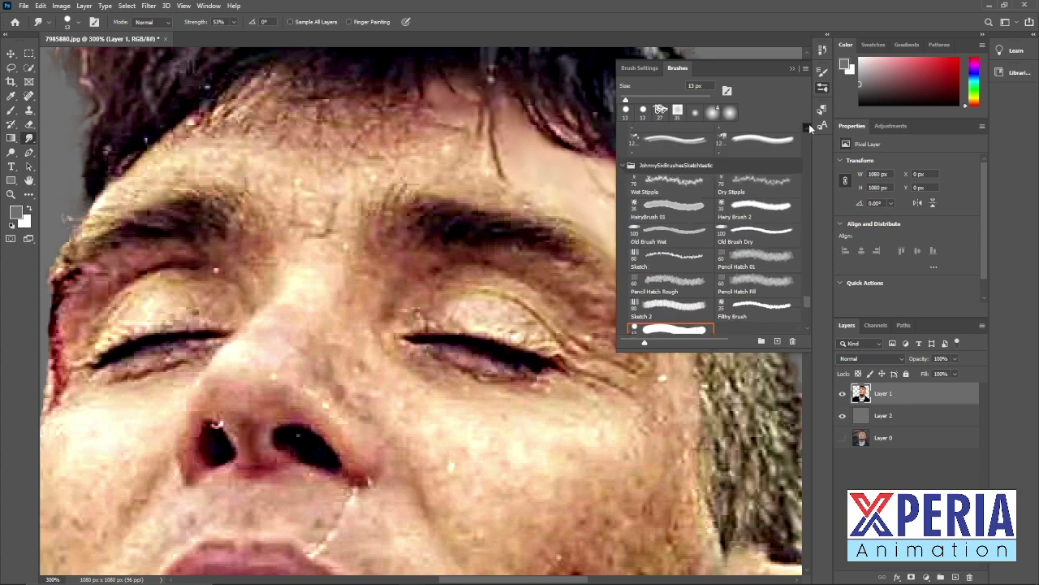
{"action": "left_click_drag", "start_coordinate": [807, 282], "coordinate": [808, 172]}
{"action": "left_click", "coordinate": [681, 180]}
{"action": "left_click", "coordinate": [753, 179]}
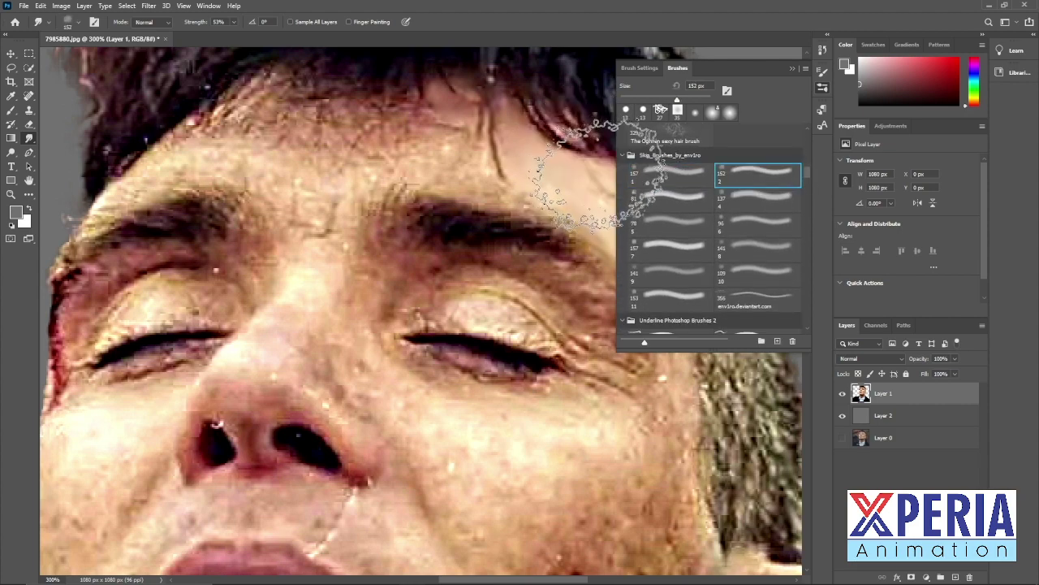
{"action": "left_click", "coordinate": [641, 69]}
{"action": "left_click", "coordinate": [652, 168]}
{"action": "left_click", "coordinate": [792, 70]}
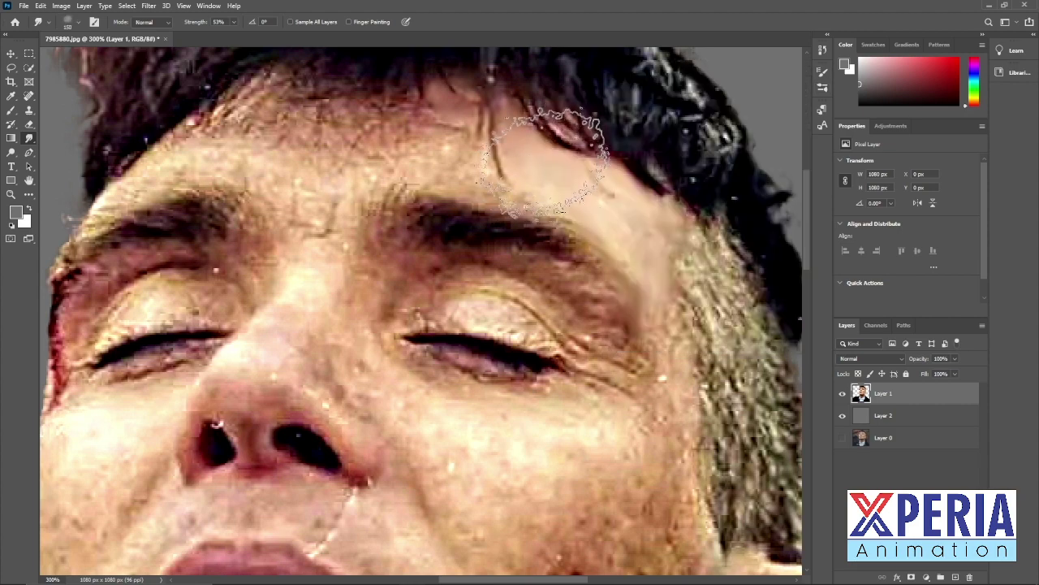
Step: Smudge the temple, eyelid, under-eye skin and eyebrow on the picture's right side with the brush at 50 px
{"action": "mouse_move", "coordinate": [659, 287]}
{"action": "left_mouse_down"}
{"action": "mouse_move", "coordinate": [673, 398]}
{"action": "mouse_move", "coordinate": [602, 430]}
{"action": "mouse_move", "coordinate": [579, 408]}
{"action": "mouse_move", "coordinate": [592, 380]}
{"action": "mouse_move", "coordinate": [617, 388]}
{"action": "mouse_move", "coordinate": [611, 353]}
{"action": "mouse_move", "coordinate": [592, 339]}
{"action": "mouse_move", "coordinate": [591, 303]}
{"action": "mouse_move", "coordinate": [566, 284]}
{"action": "mouse_move", "coordinate": [479, 262]}
{"action": "mouse_move", "coordinate": [437, 274]}
{"action": "mouse_move", "coordinate": [418, 318]}
{"action": "mouse_move", "coordinate": [481, 305]}
{"action": "left_mouse_up"}
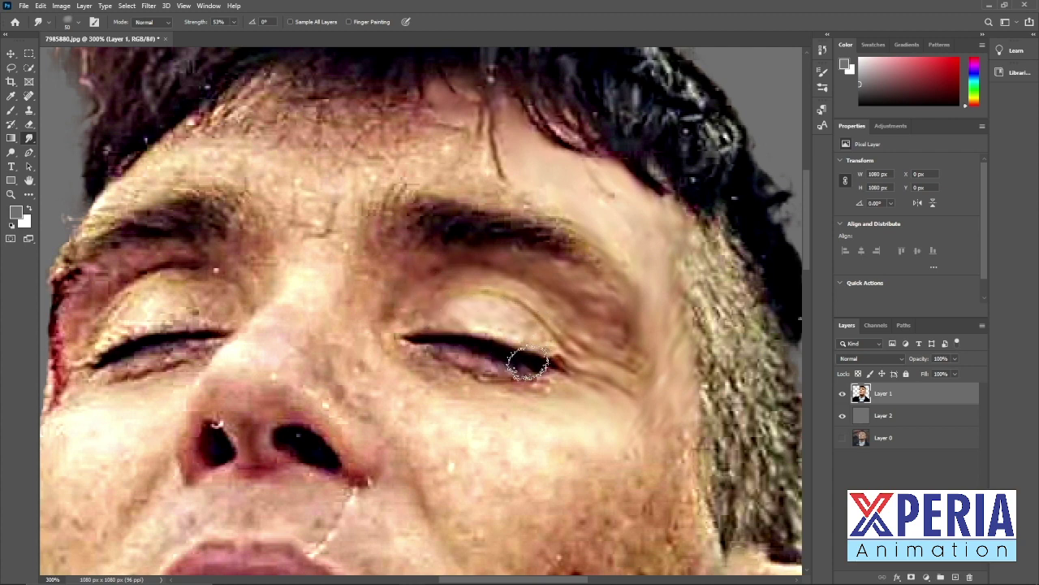
{"action": "mouse_move", "coordinate": [528, 366]}
{"action": "left_mouse_down"}
{"action": "mouse_move", "coordinate": [534, 374]}
{"action": "mouse_move", "coordinate": [462, 353]}
{"action": "left_mouse_up"}
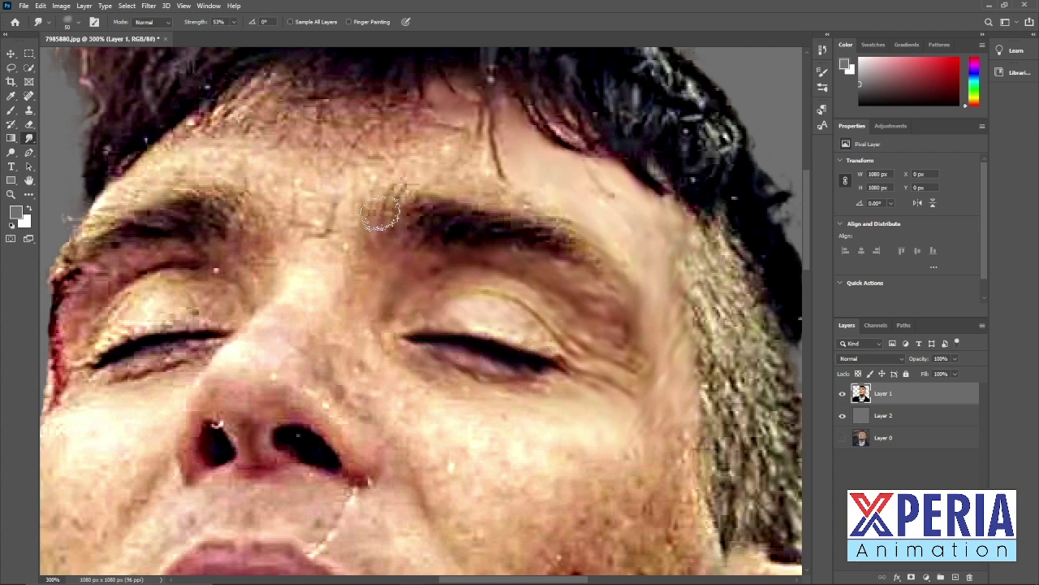
{"action": "mouse_move", "coordinate": [380, 213]}
{"action": "left_mouse_down"}
{"action": "mouse_move", "coordinate": [557, 239]}
{"action": "mouse_move", "coordinate": [552, 223]}
{"action": "left_mouse_up"}
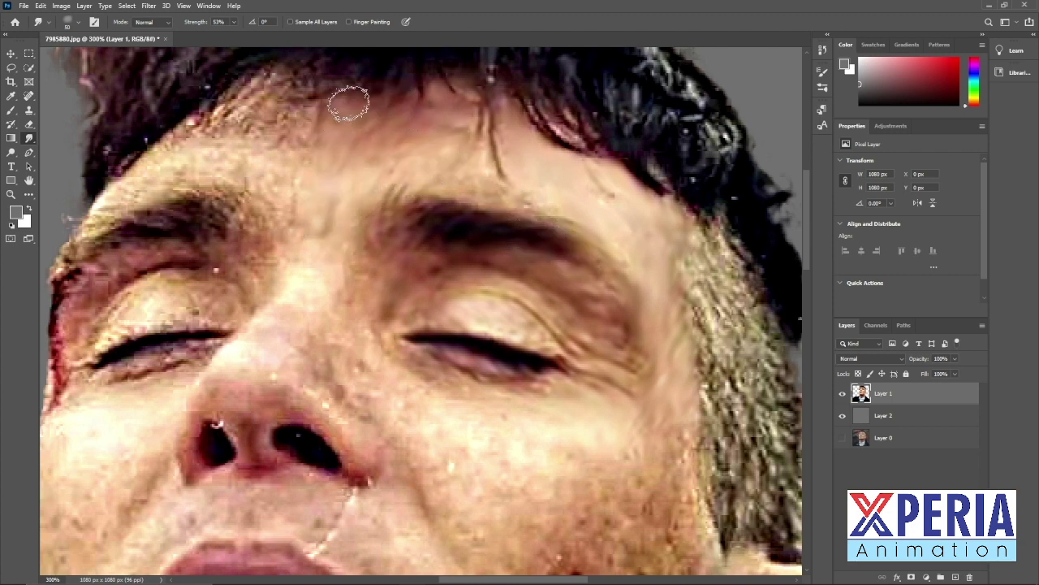
Step: Smudge the middle and left part of the forehead along the hairline to smooth out the fine hairs and skin texture
{"action": "left_click_drag", "start_coordinate": [349, 100], "coordinate": [457, 137]}
{"action": "left_click_drag", "start_coordinate": [373, 139], "coordinate": [312, 180]}
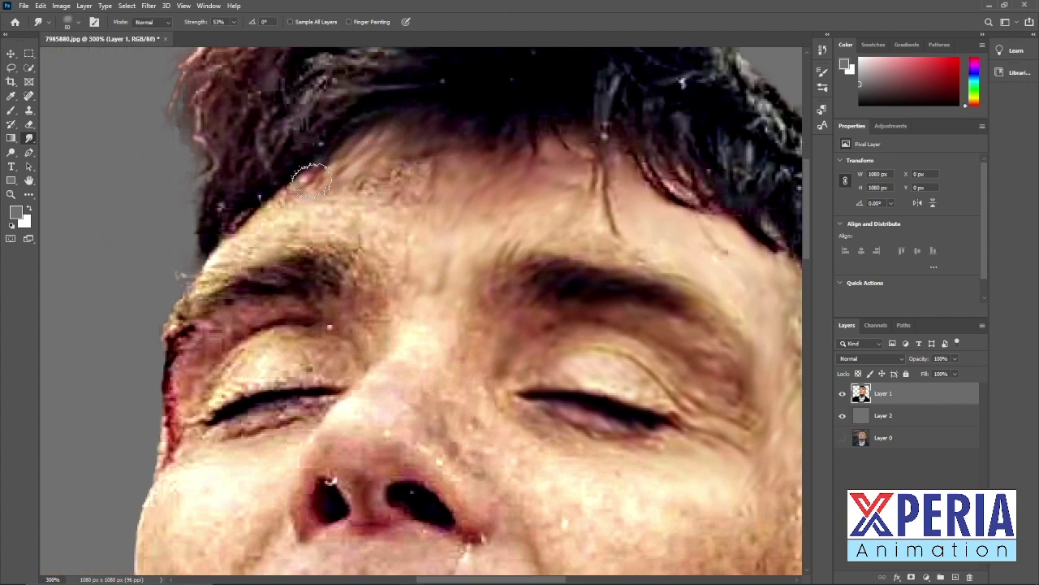
{"action": "mouse_move", "coordinate": [378, 189]}
{"action": "left_mouse_down"}
{"action": "mouse_move", "coordinate": [406, 180]}
{"action": "mouse_move", "coordinate": [410, 212]}
{"action": "left_mouse_up"}
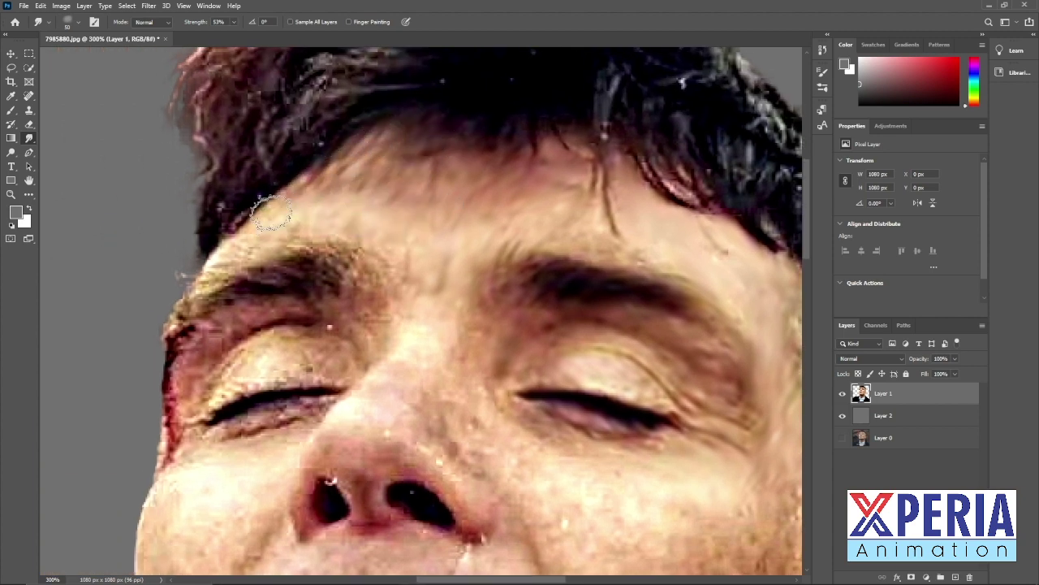
Step: Smudge the eyebrow, eyelid and surrounding skin of the eye on the picture's left side
{"action": "mouse_move", "coordinate": [227, 257]}
{"action": "left_mouse_down"}
{"action": "mouse_move", "coordinate": [203, 281]}
{"action": "mouse_move", "coordinate": [179, 273]}
{"action": "mouse_move", "coordinate": [176, 325]}
{"action": "mouse_move", "coordinate": [206, 327]}
{"action": "mouse_move", "coordinate": [302, 264]}
{"action": "mouse_move", "coordinate": [350, 268]}
{"action": "left_mouse_up"}
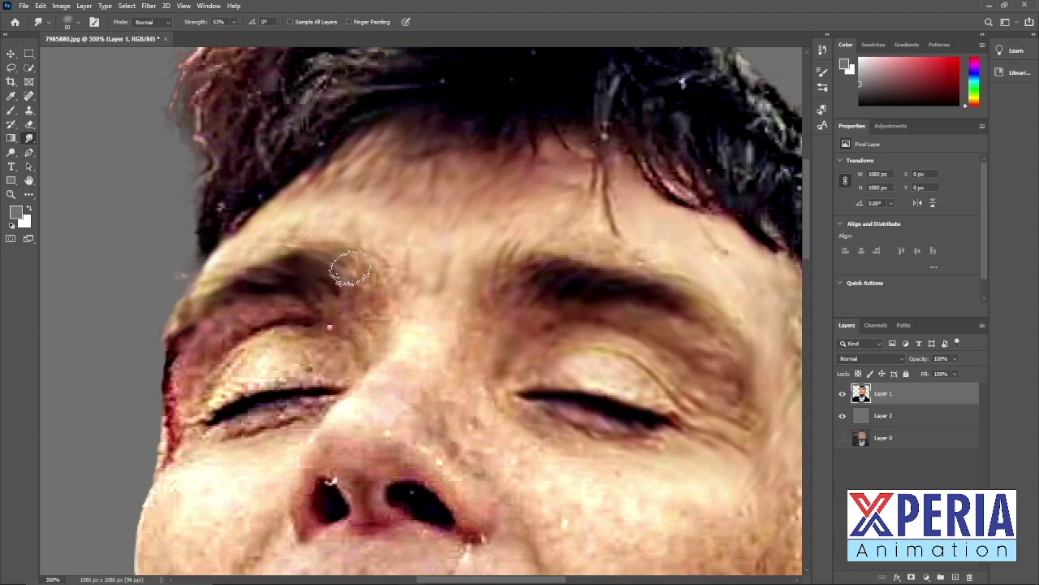
{"action": "mouse_move", "coordinate": [334, 339]}
{"action": "left_mouse_down"}
{"action": "mouse_move", "coordinate": [308, 324]}
{"action": "mouse_move", "coordinate": [252, 328]}
{"action": "mouse_move", "coordinate": [223, 349]}
{"action": "mouse_move", "coordinate": [180, 352]}
{"action": "mouse_move", "coordinate": [165, 458]}
{"action": "mouse_move", "coordinate": [218, 388]}
{"action": "left_mouse_up"}
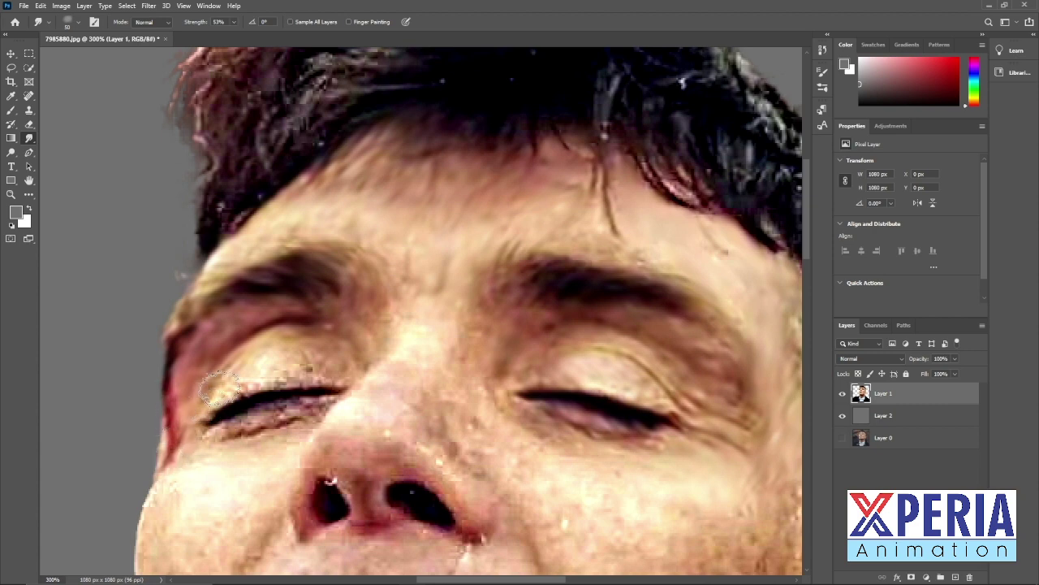
{"action": "mouse_move", "coordinate": [291, 362]}
{"action": "left_mouse_down"}
{"action": "mouse_move", "coordinate": [338, 351]}
{"action": "mouse_move", "coordinate": [371, 330]}
{"action": "mouse_move", "coordinate": [378, 338]}
{"action": "mouse_move", "coordinate": [358, 364]}
{"action": "mouse_move", "coordinate": [441, 262]}
{"action": "left_mouse_up"}
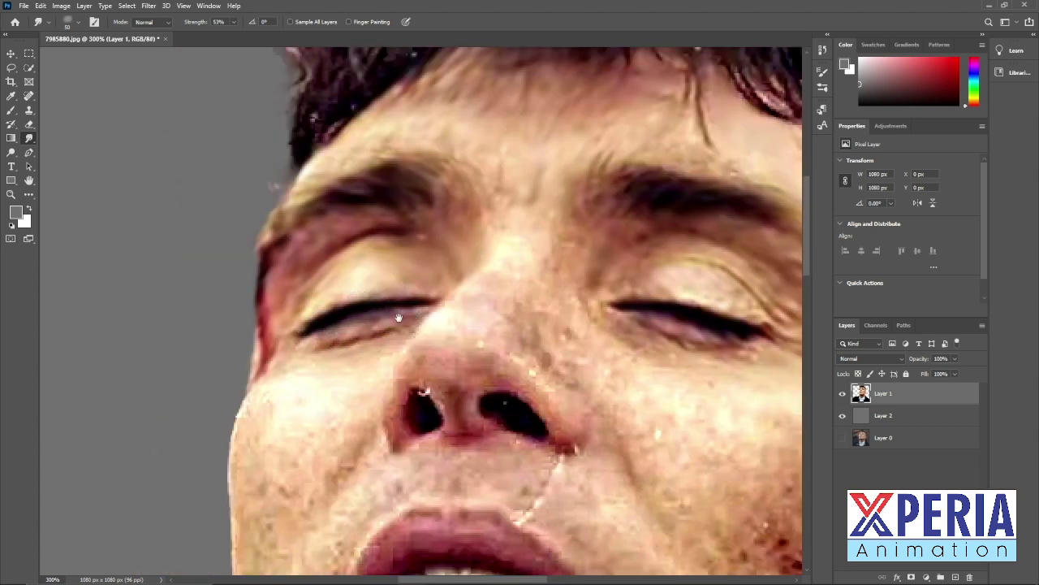
Step: Smudge the upper cheek on the picture's left side and the nose, blending away the white specks at the nostril
{"action": "left_click_drag", "start_coordinate": [398, 317], "coordinate": [477, 228]}
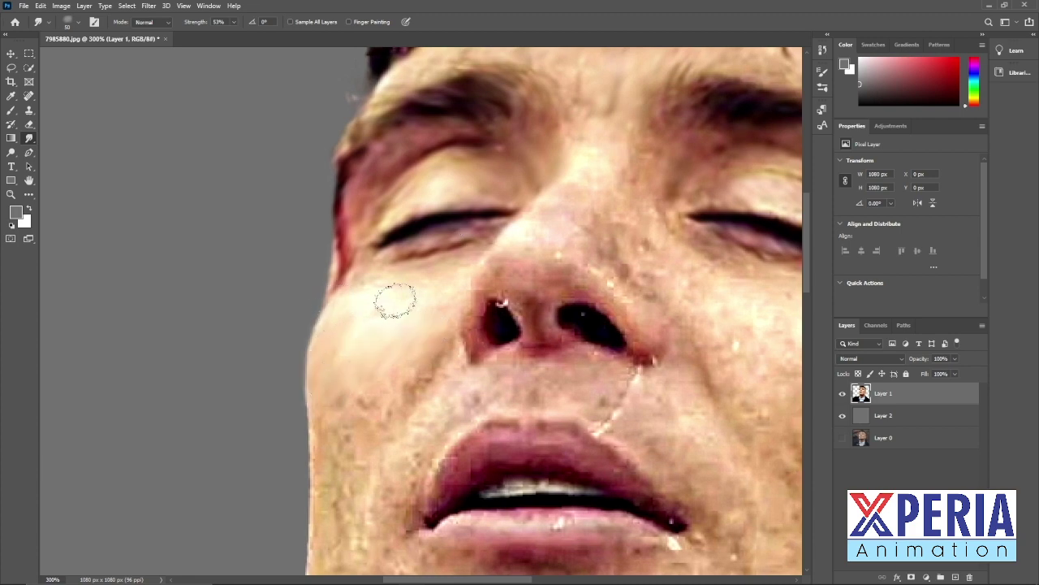
{"action": "mouse_move", "coordinate": [487, 305]}
{"action": "left_mouse_down"}
{"action": "mouse_move", "coordinate": [473, 347]}
{"action": "mouse_move", "coordinate": [509, 352]}
{"action": "mouse_move", "coordinate": [504, 332]}
{"action": "mouse_move", "coordinate": [522, 308]}
{"action": "mouse_move", "coordinate": [538, 322]}
{"action": "mouse_move", "coordinate": [534, 354]}
{"action": "mouse_move", "coordinate": [555, 330]}
{"action": "mouse_move", "coordinate": [587, 354]}
{"action": "mouse_move", "coordinate": [629, 362]}
{"action": "mouse_move", "coordinate": [642, 331]}
{"action": "left_mouse_up"}
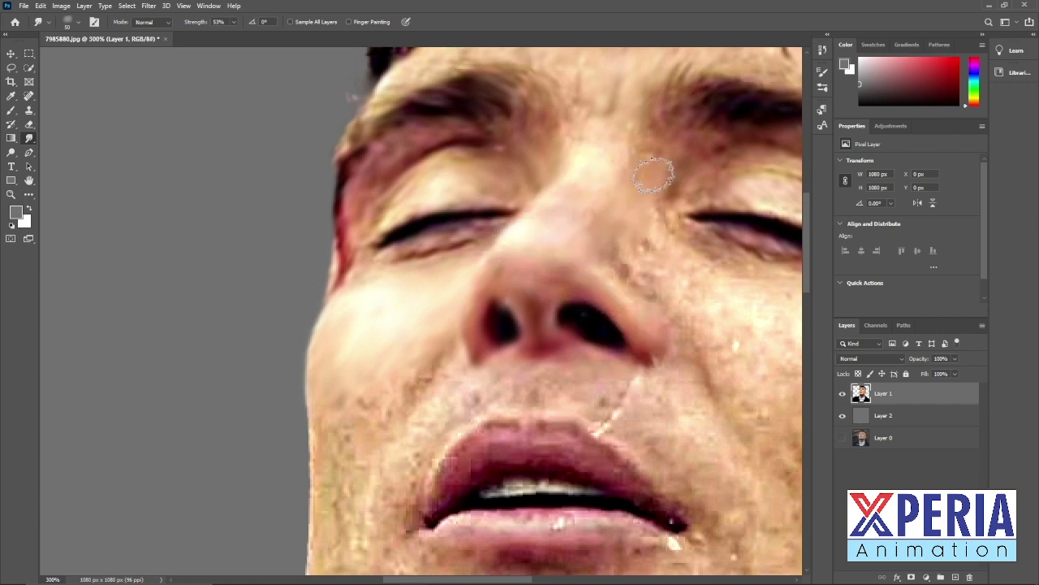
Step: Smudge the under-eye skin, side of the nose and upper cheek on the picture's right side, around the dark mark
{"action": "left_click_drag", "start_coordinate": [645, 281], "coordinate": [555, 218]}
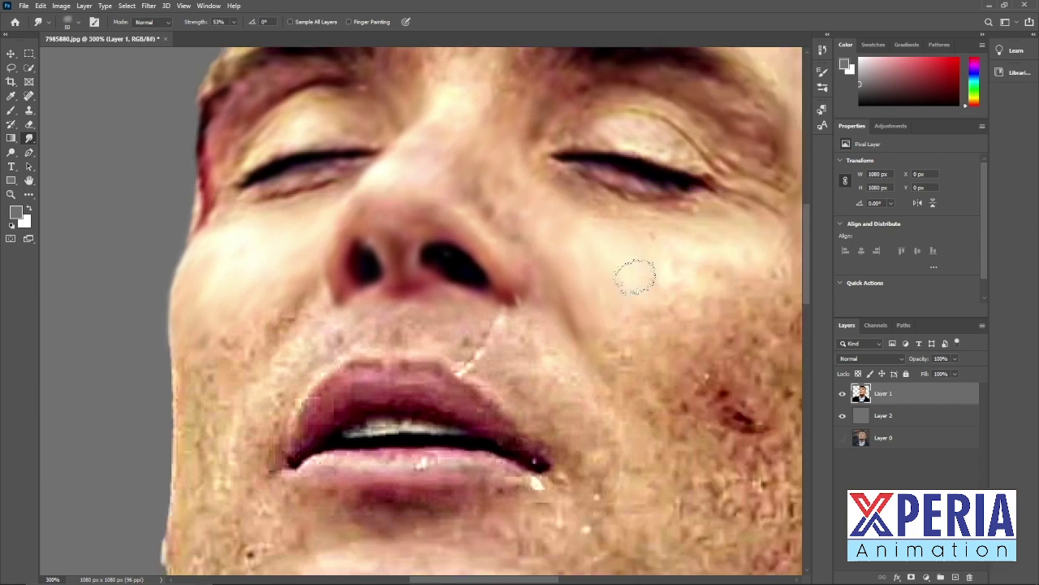
{"action": "scroll", "coordinate": [691, 244], "scroll_direction": "right", "scroll_amount": 4}
{"action": "scroll", "coordinate": [687, 239], "scroll_direction": "down", "scroll_amount": 2}
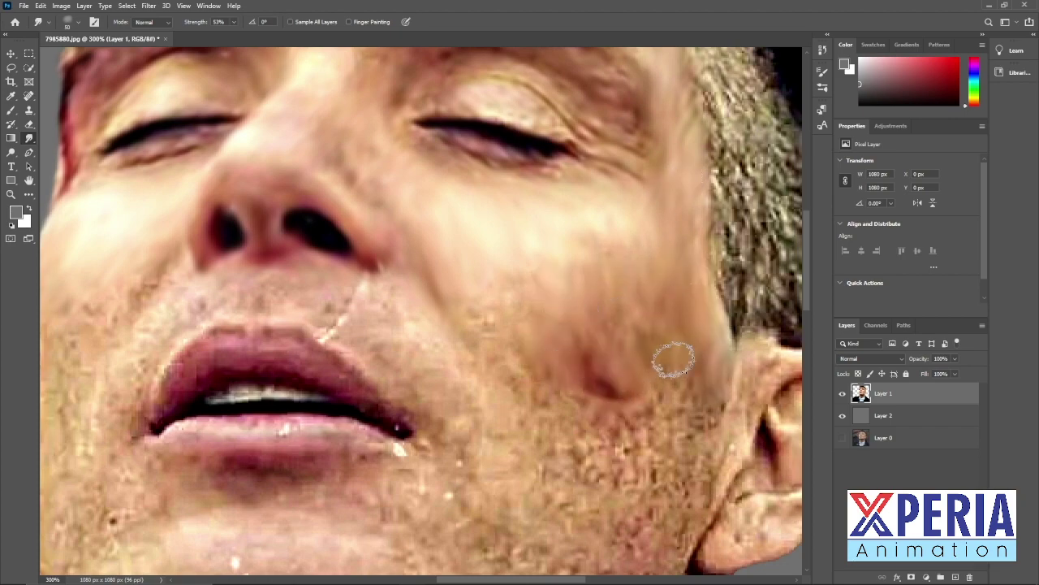
{"action": "mouse_move", "coordinate": [673, 359]}
{"action": "left_mouse_down"}
{"action": "mouse_move", "coordinate": [640, 278]}
{"action": "mouse_move", "coordinate": [633, 284]}
{"action": "left_mouse_up"}
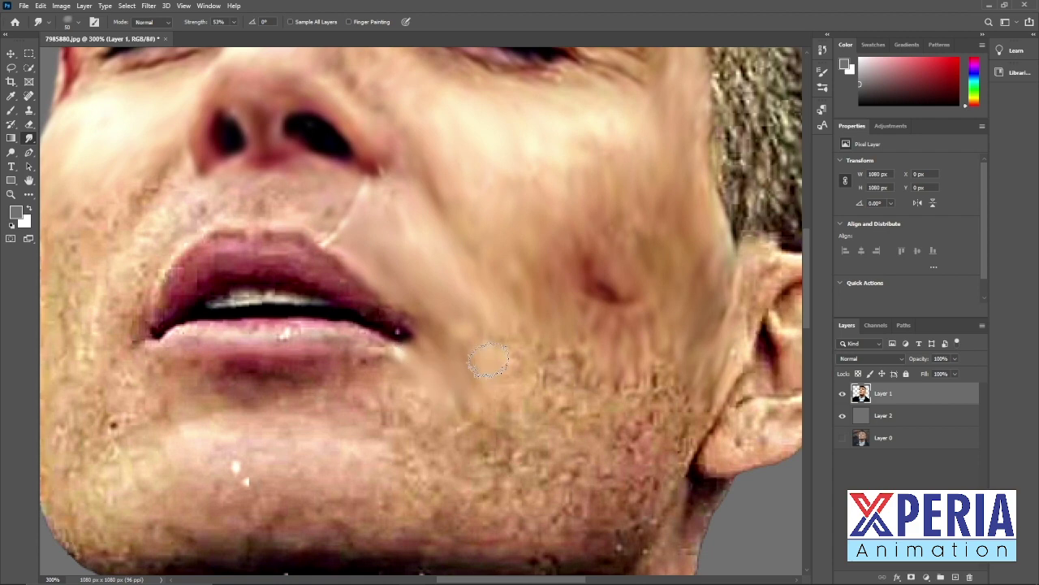
Step: Smudge the stubble on the lower cheek and jaw on the picture's right side, from the mouth corner to the earlobe
{"action": "left_click_drag", "start_coordinate": [557, 364], "coordinate": [508, 234]}
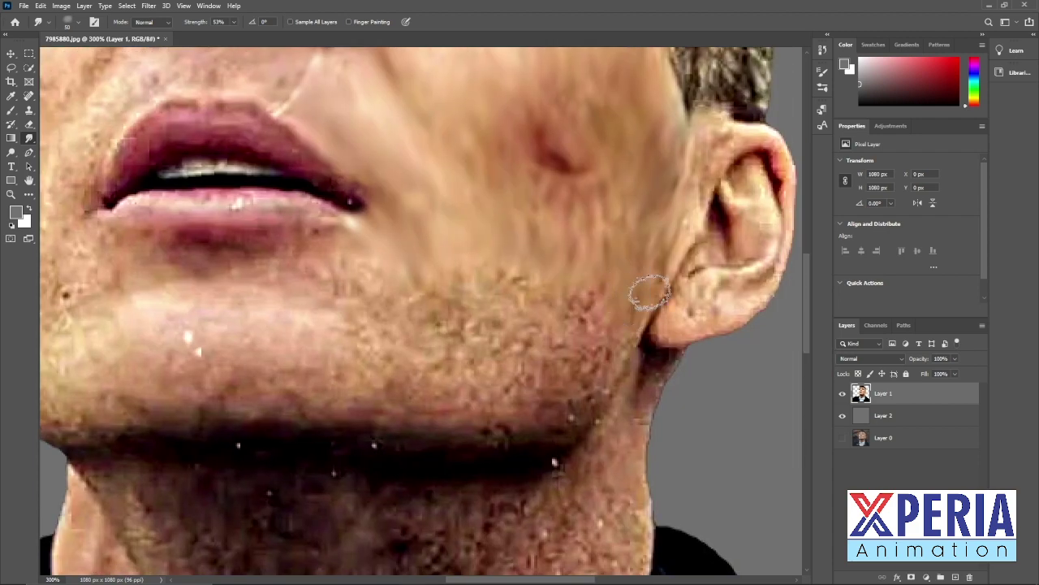
{"action": "mouse_move", "coordinate": [650, 294]}
{"action": "left_mouse_down"}
{"action": "mouse_move", "coordinate": [593, 372]}
{"action": "mouse_move", "coordinate": [564, 311]}
{"action": "mouse_move", "coordinate": [558, 348]}
{"action": "mouse_move", "coordinate": [504, 298]}
{"action": "mouse_move", "coordinate": [418, 328]}
{"action": "mouse_move", "coordinate": [353, 296]}
{"action": "mouse_move", "coordinate": [375, 328]}
{"action": "mouse_move", "coordinate": [371, 372]}
{"action": "mouse_move", "coordinate": [454, 370]}
{"action": "mouse_move", "coordinate": [484, 290]}
{"action": "mouse_move", "coordinate": [433, 295]}
{"action": "mouse_move", "coordinate": [479, 195]}
{"action": "left_mouse_up"}
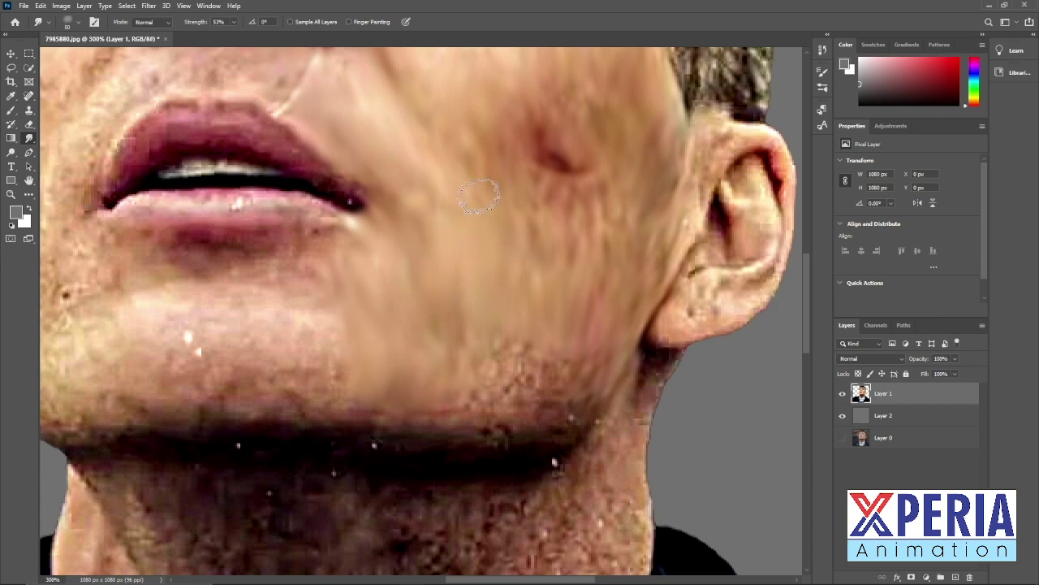
{"action": "left_click_drag", "start_coordinate": [648, 139], "coordinate": [629, 251]}
{"action": "scroll", "coordinate": [411, 337], "scroll_direction": "down", "scroll_amount": 3}
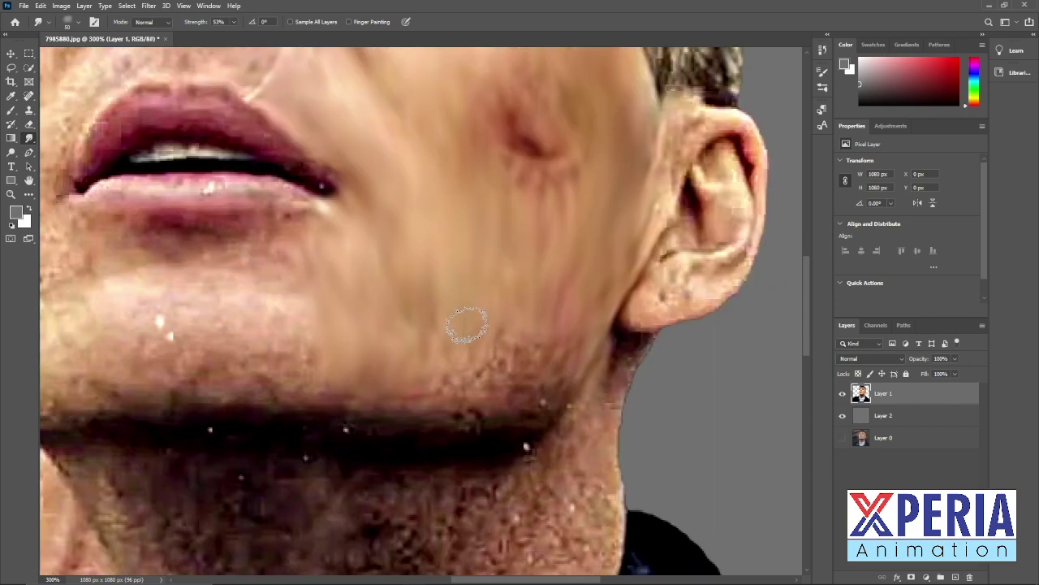
{"action": "left_click_drag", "start_coordinate": [475, 329], "coordinate": [622, 290]}
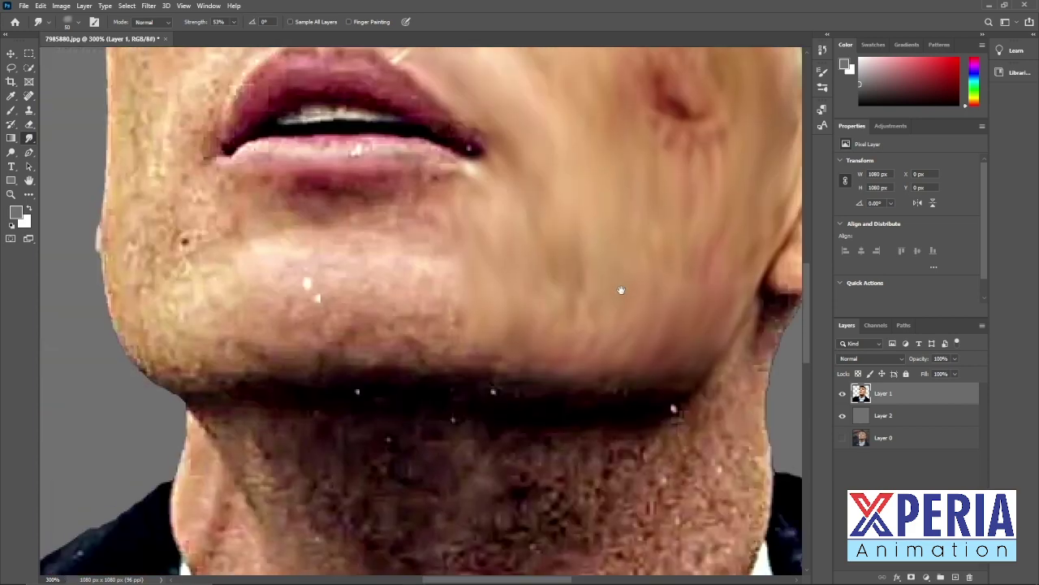
Step: Smudge the skin below the lower lip and across the chin, blending away the white specks
{"action": "left_click_drag", "start_coordinate": [442, 183], "coordinate": [414, 217]}
{"action": "left_click_drag", "start_coordinate": [431, 267], "coordinate": [541, 253]}
{"action": "mouse_move", "coordinate": [531, 303]}
{"action": "left_mouse_down"}
{"action": "mouse_move", "coordinate": [439, 289]}
{"action": "mouse_move", "coordinate": [462, 291]}
{"action": "mouse_move", "coordinate": [502, 342]}
{"action": "mouse_move", "coordinate": [371, 341]}
{"action": "mouse_move", "coordinate": [324, 360]}
{"action": "mouse_move", "coordinate": [263, 332]}
{"action": "left_mouse_up"}
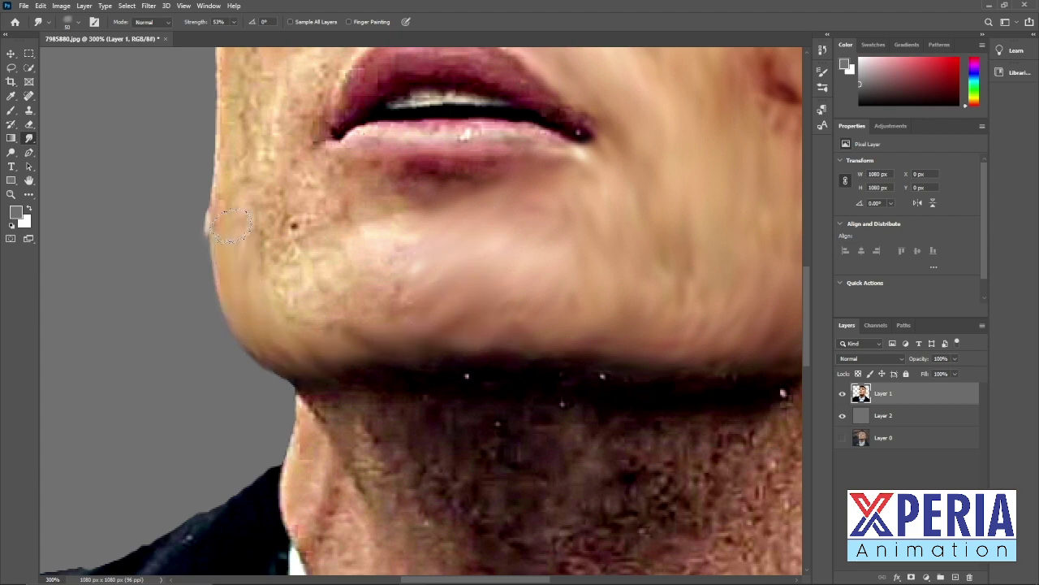
Step: Smudge the jaw and lower cheek on the picture's left side, plus the lips and the skin above them
{"action": "left_click_drag", "start_coordinate": [232, 226], "coordinate": [276, 255]}
{"action": "mouse_move", "coordinate": [279, 319]}
{"action": "left_mouse_down"}
{"action": "mouse_move", "coordinate": [325, 174]}
{"action": "mouse_move", "coordinate": [243, 171]}
{"action": "mouse_move", "coordinate": [284, 139]}
{"action": "left_mouse_up"}
{"action": "mouse_move", "coordinate": [288, 140]}
{"action": "left_mouse_down"}
{"action": "mouse_move", "coordinate": [251, 244]}
{"action": "mouse_move", "coordinate": [250, 286]}
{"action": "left_mouse_up"}
{"action": "mouse_move", "coordinate": [276, 256]}
{"action": "left_mouse_down"}
{"action": "mouse_move", "coordinate": [266, 280]}
{"action": "mouse_move", "coordinate": [210, 213]}
{"action": "mouse_move", "coordinate": [250, 187]}
{"action": "left_mouse_up"}
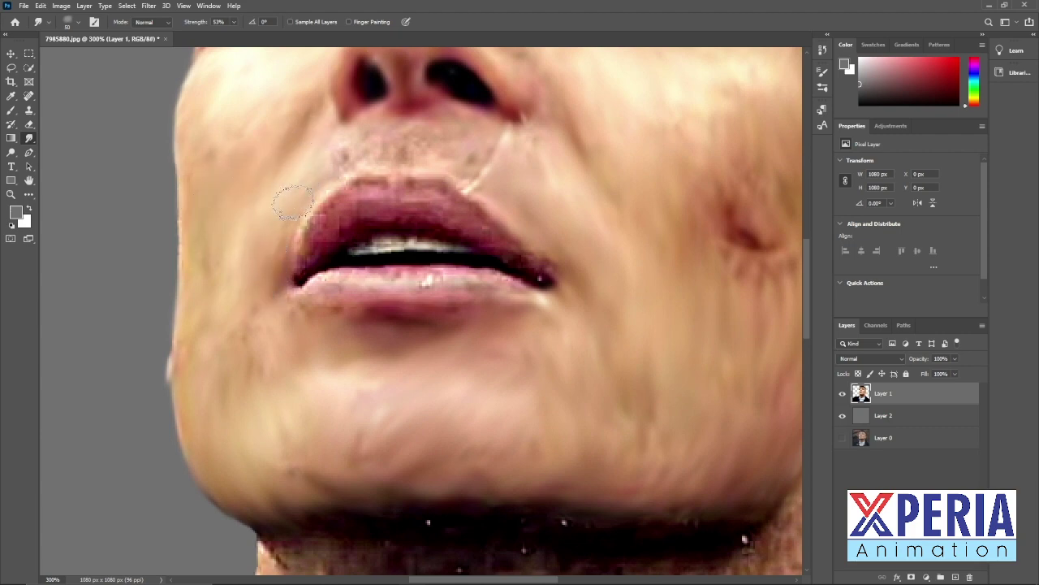
{"action": "mouse_move", "coordinate": [434, 167]}
{"action": "left_mouse_down"}
{"action": "mouse_move", "coordinate": [328, 203]}
{"action": "mouse_move", "coordinate": [338, 216]}
{"action": "mouse_move", "coordinate": [309, 255]}
{"action": "mouse_move", "coordinate": [362, 203]}
{"action": "mouse_move", "coordinate": [433, 204]}
{"action": "mouse_move", "coordinate": [519, 264]}
{"action": "mouse_move", "coordinate": [512, 283]}
{"action": "mouse_move", "coordinate": [393, 276]}
{"action": "left_mouse_up"}
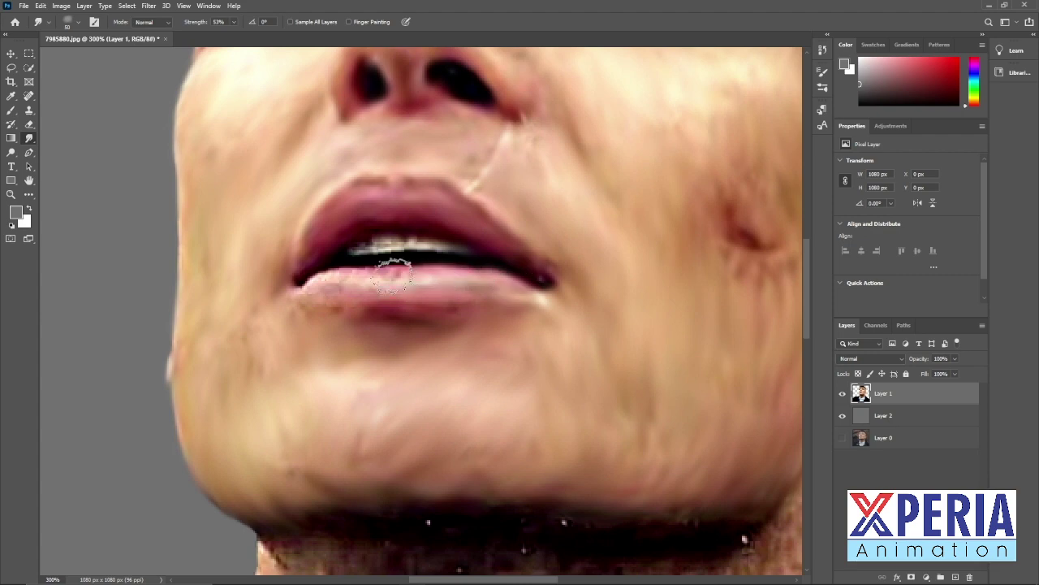
Step: Smudge the ear from its upper rim through the inner folds to the earlobe
{"action": "mouse_move", "coordinate": [573, 180]}
{"action": "left_mouse_down"}
{"action": "mouse_move", "coordinate": [327, 311]}
{"action": "mouse_move", "coordinate": [253, 300]}
{"action": "left_mouse_up"}
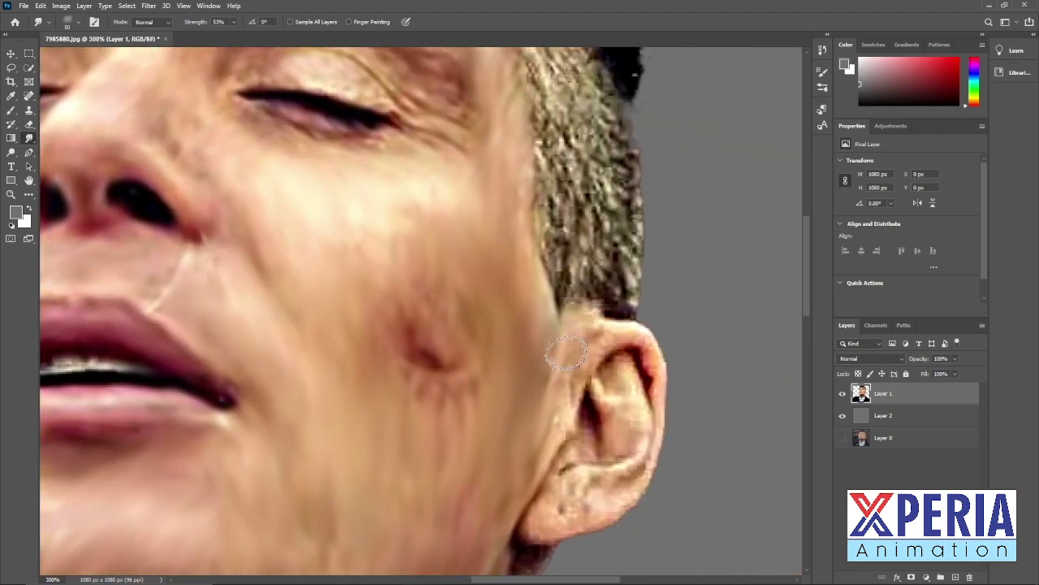
{"action": "mouse_move", "coordinate": [563, 352]}
{"action": "left_mouse_down"}
{"action": "mouse_move", "coordinate": [630, 342]}
{"action": "mouse_move", "coordinate": [646, 355]}
{"action": "mouse_move", "coordinate": [648, 400]}
{"action": "mouse_move", "coordinate": [611, 385]}
{"action": "mouse_move", "coordinate": [558, 424]}
{"action": "left_mouse_up"}
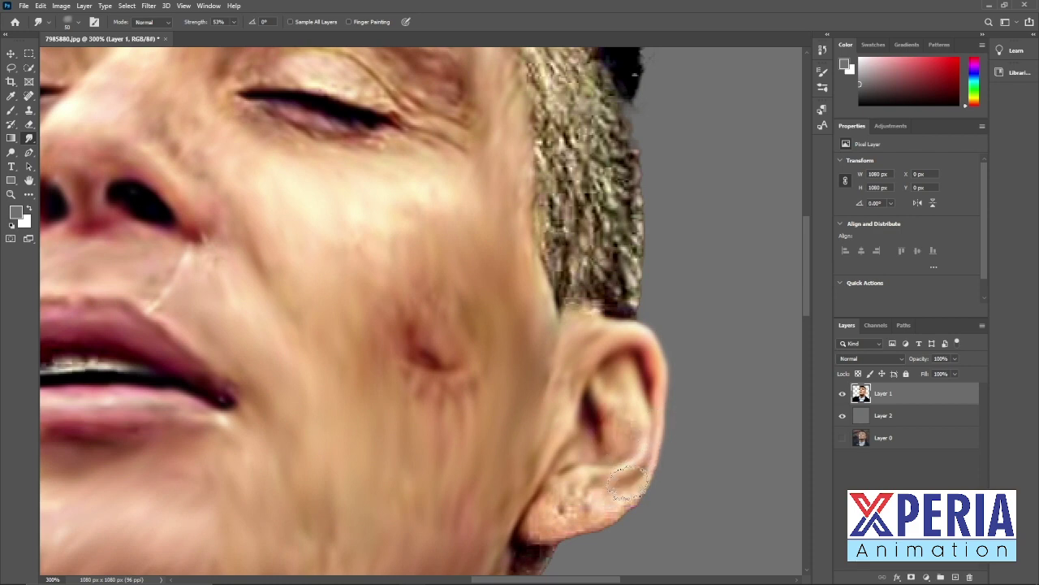
{"action": "left_click_drag", "start_coordinate": [548, 536], "coordinate": [554, 497]}
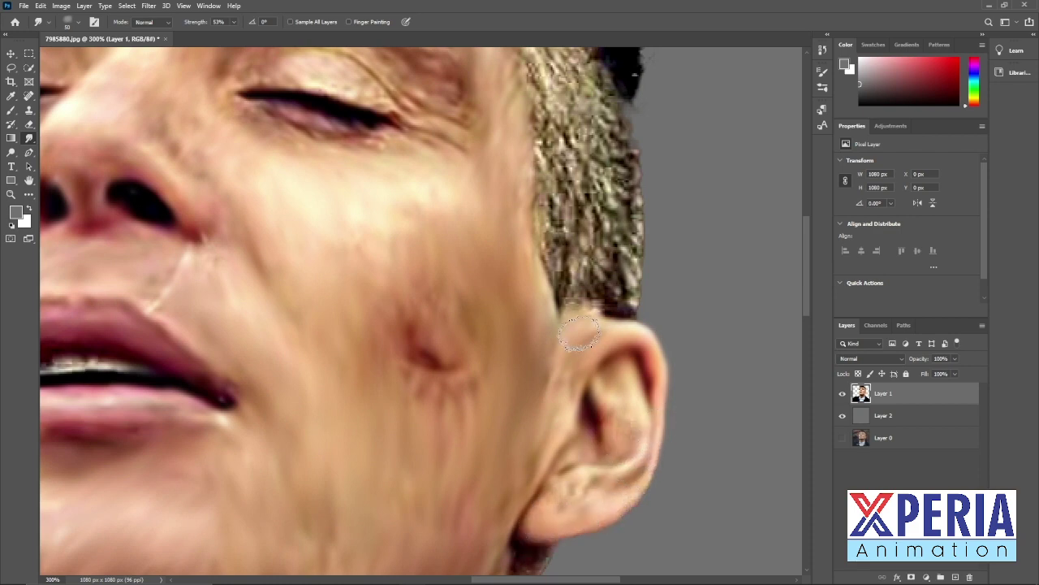
Step: Smudge the neck from the shadow under the jaw down to the shirt collar, removing the stubble and specks
{"action": "mouse_move", "coordinate": [384, 491]}
{"action": "left_mouse_down"}
{"action": "mouse_move", "coordinate": [536, 297]}
{"action": "mouse_move", "coordinate": [533, 211]}
{"action": "left_mouse_up"}
{"action": "mouse_move", "coordinate": [687, 281]}
{"action": "left_mouse_down"}
{"action": "mouse_move", "coordinate": [652, 294]}
{"action": "mouse_move", "coordinate": [623, 354]}
{"action": "mouse_move", "coordinate": [568, 371]}
{"action": "mouse_move", "coordinate": [127, 355]}
{"action": "mouse_move", "coordinate": [93, 390]}
{"action": "mouse_move", "coordinate": [81, 455]}
{"action": "mouse_move", "coordinate": [101, 524]}
{"action": "mouse_move", "coordinate": [154, 433]}
{"action": "mouse_move", "coordinate": [206, 399]}
{"action": "mouse_move", "coordinate": [177, 460]}
{"action": "mouse_move", "coordinate": [199, 362]}
{"action": "mouse_move", "coordinate": [159, 415]}
{"action": "mouse_move", "coordinate": [225, 427]}
{"action": "mouse_move", "coordinate": [255, 490]}
{"action": "mouse_move", "coordinate": [262, 547]}
{"action": "mouse_move", "coordinate": [241, 422]}
{"action": "mouse_move", "coordinate": [308, 478]}
{"action": "mouse_move", "coordinate": [313, 427]}
{"action": "mouse_move", "coordinate": [267, 362]}
{"action": "mouse_move", "coordinate": [311, 357]}
{"action": "mouse_move", "coordinate": [251, 227]}
{"action": "mouse_move", "coordinate": [255, 186]}
{"action": "mouse_move", "coordinate": [327, 225]}
{"action": "mouse_move", "coordinate": [376, 148]}
{"action": "mouse_move", "coordinate": [360, 216]}
{"action": "mouse_move", "coordinate": [355, 408]}
{"action": "mouse_move", "coordinate": [409, 355]}
{"action": "mouse_move", "coordinate": [436, 182]}
{"action": "mouse_move", "coordinate": [520, 165]}
{"action": "mouse_move", "coordinate": [479, 216]}
{"action": "mouse_move", "coordinate": [475, 377]}
{"action": "mouse_move", "coordinate": [420, 417]}
{"action": "mouse_move", "coordinate": [557, 349]}
{"action": "mouse_move", "coordinate": [591, 300]}
{"action": "mouse_move", "coordinate": [524, 253]}
{"action": "mouse_move", "coordinate": [606, 222]}
{"action": "mouse_move", "coordinate": [644, 128]}
{"action": "mouse_move", "coordinate": [630, 258]}
{"action": "mouse_move", "coordinate": [429, 222]}
{"action": "mouse_move", "coordinate": [429, 343]}
{"action": "mouse_move", "coordinate": [319, 411]}
{"action": "mouse_move", "coordinate": [284, 354]}
{"action": "mouse_move", "coordinate": [350, 358]}
{"action": "left_mouse_up"}
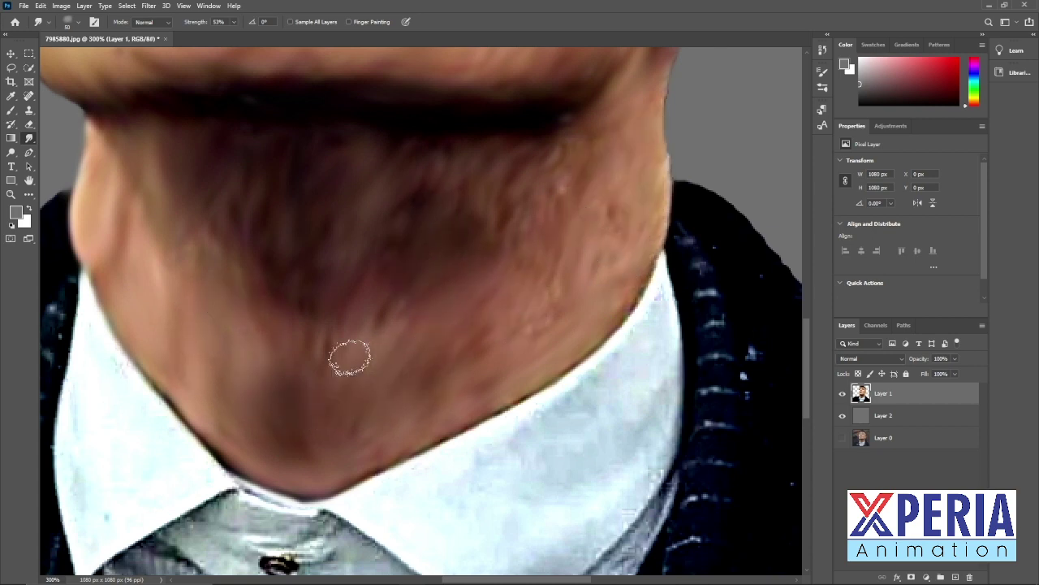
{"action": "key", "text": "ctrl+plus"}
{"action": "key", "text": "ctrl+minus"}
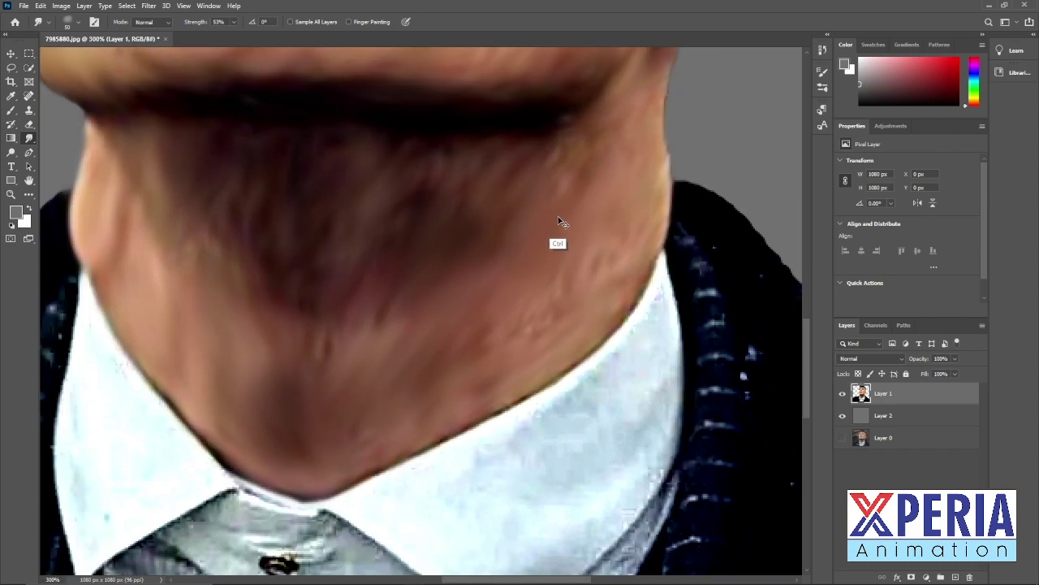
Step: Smudge the short hair on the side of the head above the ear along its growth direction
{"action": "key", "text": "ctrl+minus"}
{"action": "key", "text": "ctrl+minus"}
{"action": "left_click_drag", "start_coordinate": [478, 142], "coordinate": [428, 301]}
{"action": "key", "text": "ctrl+plus"}
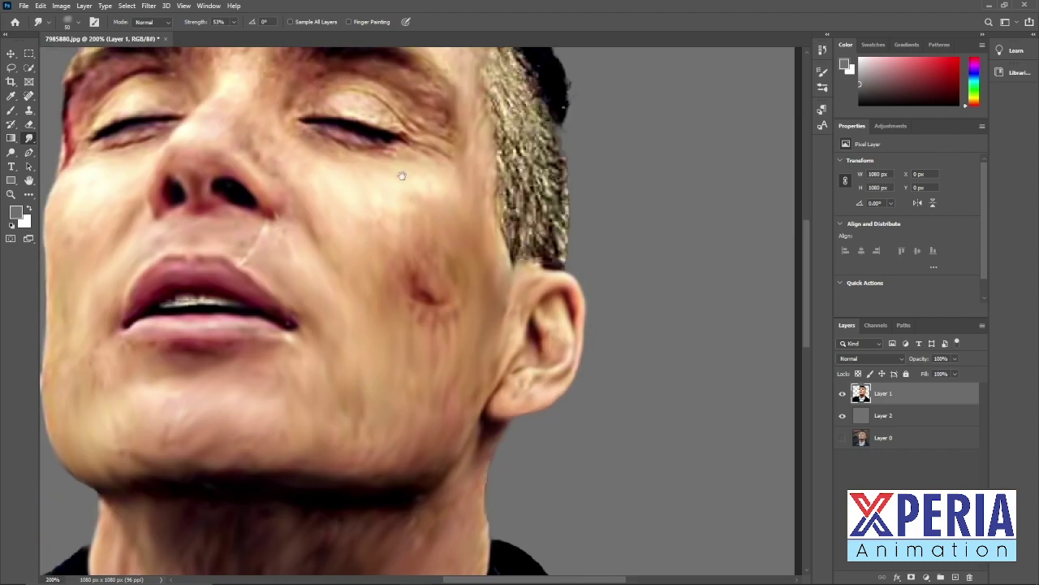
{"action": "left_click_drag", "start_coordinate": [246, 77], "coordinate": [267, 250]}
{"action": "mouse_move", "coordinate": [337, 177]}
{"action": "left_mouse_down"}
{"action": "mouse_move", "coordinate": [203, 157]}
{"action": "mouse_move", "coordinate": [263, 232]}
{"action": "left_mouse_up"}
{"action": "mouse_move", "coordinate": [515, 231]}
{"action": "left_mouse_down"}
{"action": "mouse_move", "coordinate": [568, 351]}
{"action": "mouse_move", "coordinate": [573, 410]}
{"action": "left_mouse_up"}
{"action": "mouse_move", "coordinate": [530, 282]}
{"action": "left_mouse_down"}
{"action": "mouse_move", "coordinate": [538, 426]}
{"action": "mouse_move", "coordinate": [552, 405]}
{"action": "mouse_move", "coordinate": [573, 430]}
{"action": "left_mouse_up"}
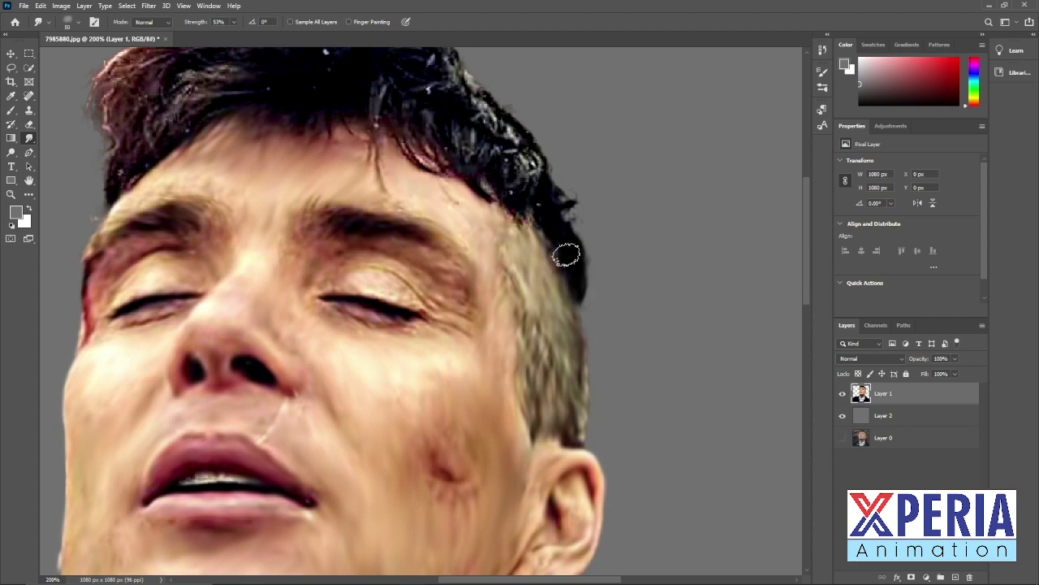
Step: Smudge the dark hair on the picture's right side along its strands, reducing the brush to 25 px for the curls
{"action": "scroll", "coordinate": [522, 282], "scroll_direction": "up", "scroll_amount": 3}
{"action": "mouse_move", "coordinate": [522, 282]}
{"action": "left_mouse_down"}
{"action": "mouse_move", "coordinate": [481, 248]}
{"action": "mouse_move", "coordinate": [492, 239]}
{"action": "mouse_move", "coordinate": [472, 257]}
{"action": "mouse_move", "coordinate": [487, 269]}
{"action": "mouse_move", "coordinate": [474, 285]}
{"action": "mouse_move", "coordinate": [481, 307]}
{"action": "mouse_move", "coordinate": [497, 309]}
{"action": "mouse_move", "coordinate": [521, 335]}
{"action": "left_mouse_up"}
{"action": "key", "text": "bracketleft"}
{"action": "key", "text": "bracketleft"}
{"action": "key", "text": "bracketleft"}
{"action": "key", "text": "bracketleft"}
{"action": "key", "text": "bracketleft"}
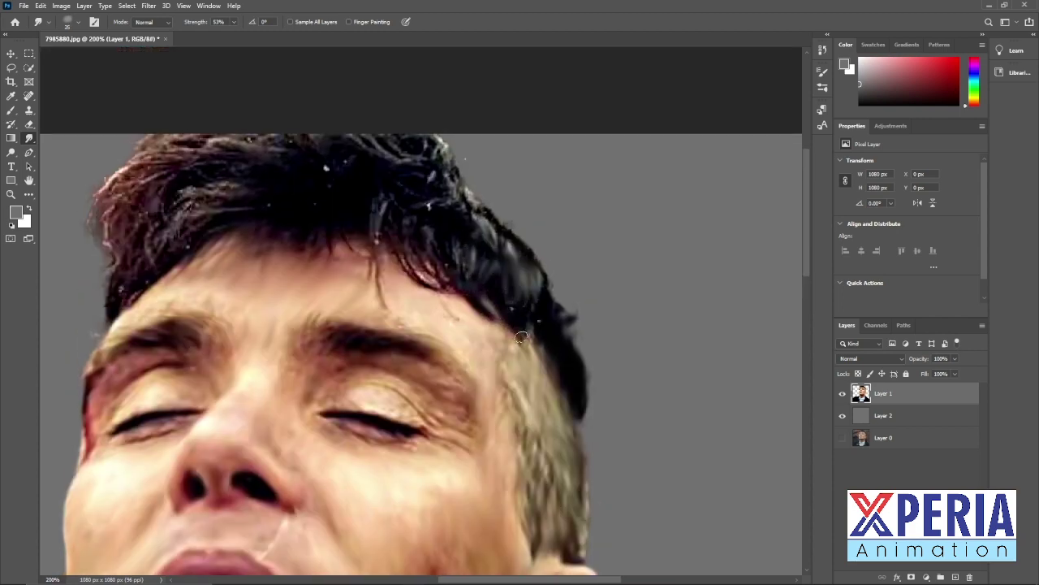
{"action": "mouse_move", "coordinate": [462, 246]}
{"action": "left_mouse_down"}
{"action": "mouse_move", "coordinate": [476, 211]}
{"action": "mouse_move", "coordinate": [495, 225]}
{"action": "mouse_move", "coordinate": [383, 188]}
{"action": "mouse_move", "coordinate": [372, 242]}
{"action": "mouse_move", "coordinate": [394, 229]}
{"action": "mouse_move", "coordinate": [444, 290]}
{"action": "left_mouse_up"}
{"action": "left_click_drag", "start_coordinate": [424, 255], "coordinate": [443, 277]}
{"action": "left_click_drag", "start_coordinate": [443, 195], "coordinate": [453, 164]}
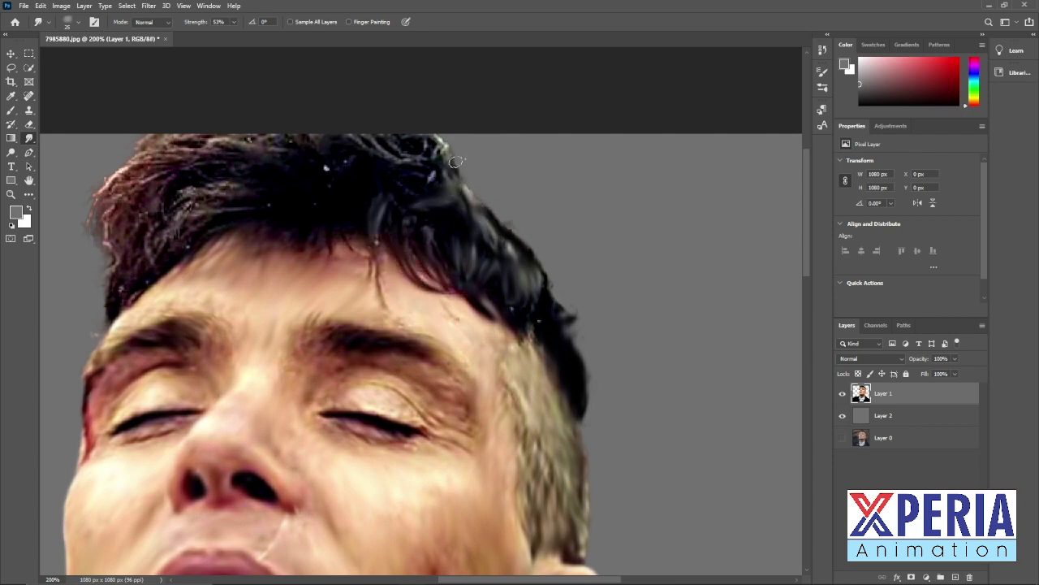
Step: Choose the Soft Round brush from General Brushes for smudging and enable Transfer in its settings
{"action": "key", "text": "F5"}
{"action": "left_click", "coordinate": [677, 69]}
{"action": "scroll", "coordinate": [733, 151], "scroll_direction": "up", "scroll_amount": 10}
{"action": "left_click", "coordinate": [681, 145]}
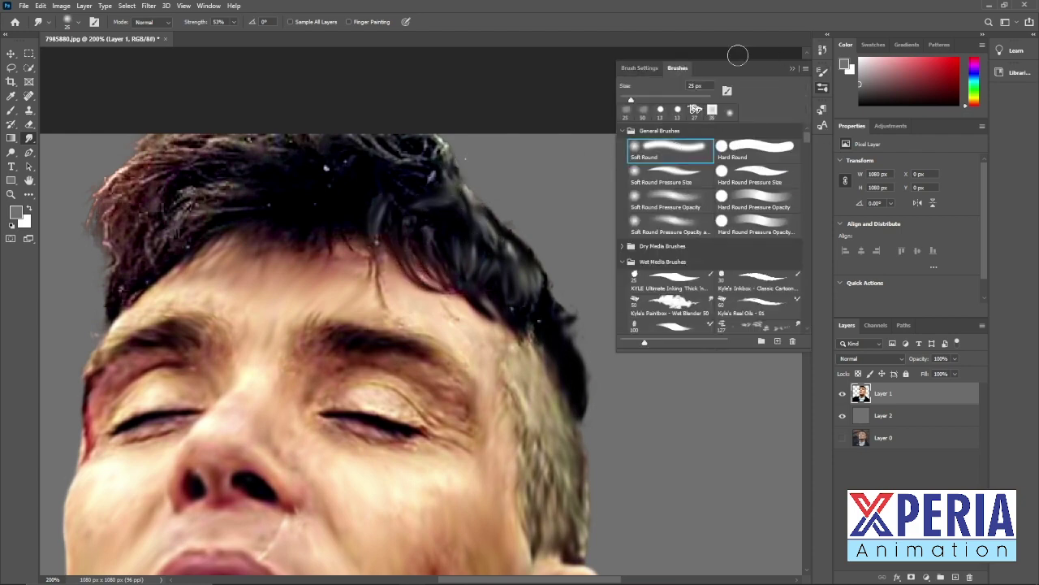
{"action": "left_click", "coordinate": [640, 69]}
{"action": "left_click", "coordinate": [793, 68]}
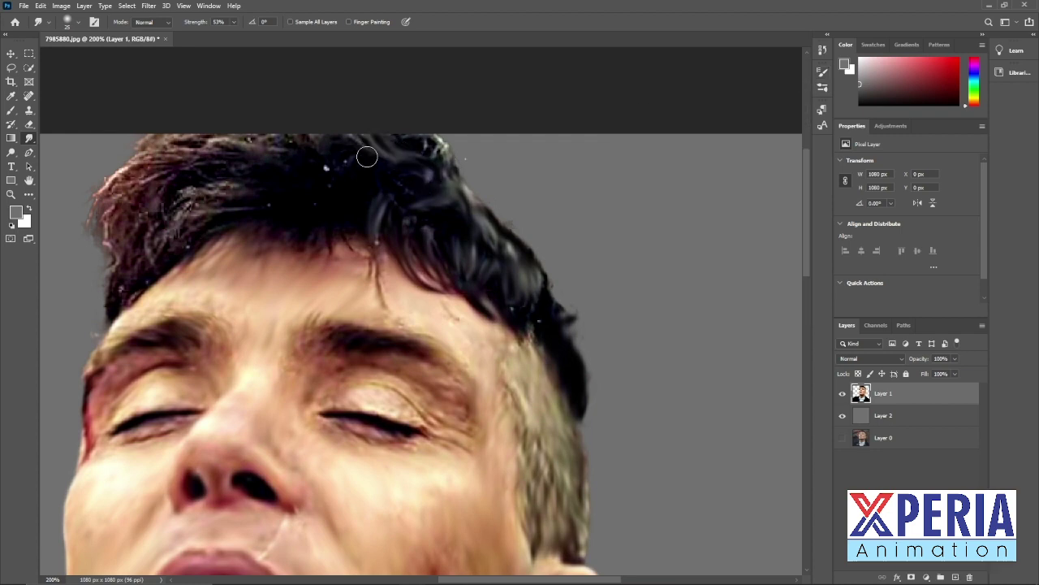
Step: Smudge the top hair and the reddish hair on the picture's left side into smooth, flowing strands
{"action": "mouse_move", "coordinate": [284, 138]}
{"action": "left_mouse_down"}
{"action": "mouse_move", "coordinate": [136, 171]}
{"action": "mouse_move", "coordinate": [120, 199]}
{"action": "mouse_move", "coordinate": [140, 212]}
{"action": "mouse_move", "coordinate": [174, 189]}
{"action": "mouse_move", "coordinate": [202, 199]}
{"action": "mouse_move", "coordinate": [237, 175]}
{"action": "mouse_move", "coordinate": [214, 221]}
{"action": "mouse_move", "coordinate": [147, 247]}
{"action": "mouse_move", "coordinate": [153, 238]}
{"action": "mouse_move", "coordinate": [131, 257]}
{"action": "mouse_move", "coordinate": [111, 306]}
{"action": "left_mouse_up"}
{"action": "mouse_move", "coordinate": [134, 144]}
{"action": "left_mouse_down"}
{"action": "mouse_move", "coordinate": [304, 139]}
{"action": "mouse_move", "coordinate": [332, 218]}
{"action": "left_mouse_up"}
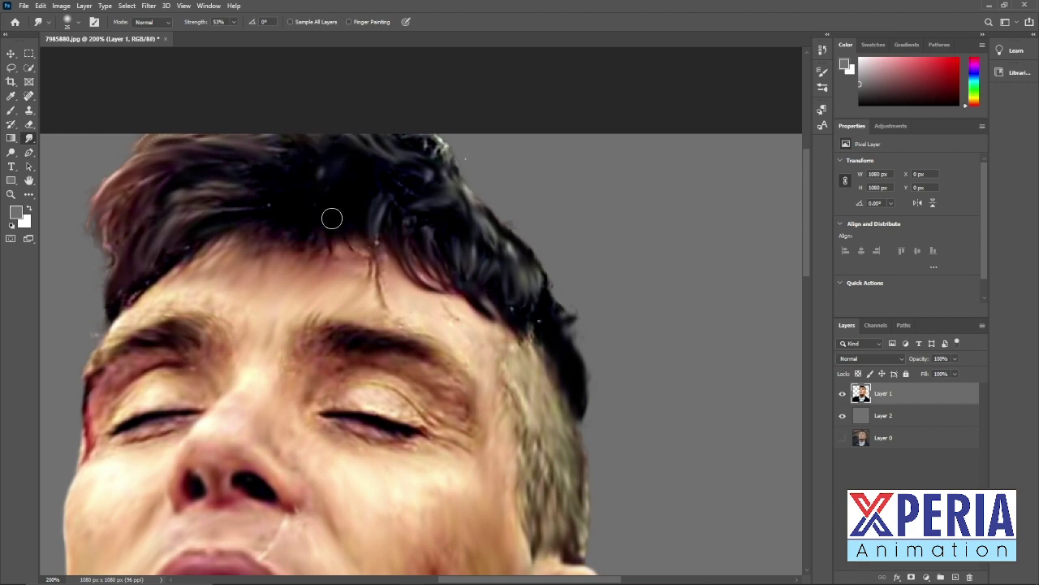
{"action": "mouse_move", "coordinate": [400, 188]}
{"action": "left_mouse_down"}
{"action": "mouse_move", "coordinate": [333, 252]}
{"action": "mouse_move", "coordinate": [399, 227]}
{"action": "mouse_move", "coordinate": [510, 234]}
{"action": "mouse_move", "coordinate": [536, 283]}
{"action": "mouse_move", "coordinate": [449, 253]}
{"action": "left_mouse_up"}
Step: Switch to the h2 brush and smudge fine strands along the hair's edges and the short side hair
{"action": "left_click", "coordinate": [823, 72]}
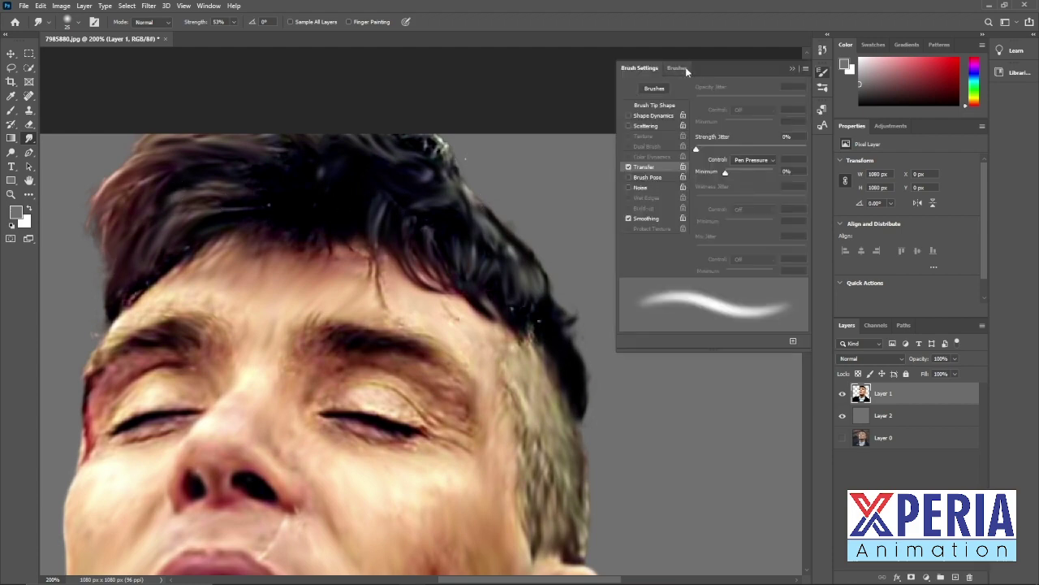
{"action": "left_click", "coordinate": [684, 69]}
{"action": "left_click_drag", "start_coordinate": [809, 141], "coordinate": [797, 193]}
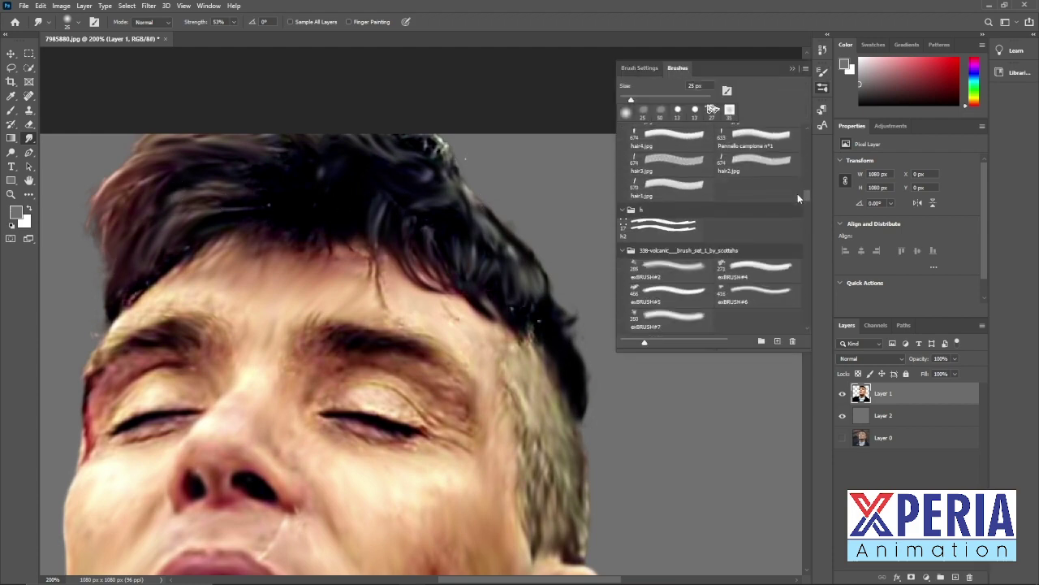
{"action": "left_click", "coordinate": [660, 229]}
{"action": "left_click", "coordinate": [794, 69]}
{"action": "left_click", "coordinate": [823, 73]}
{"action": "left_click", "coordinate": [792, 69]}
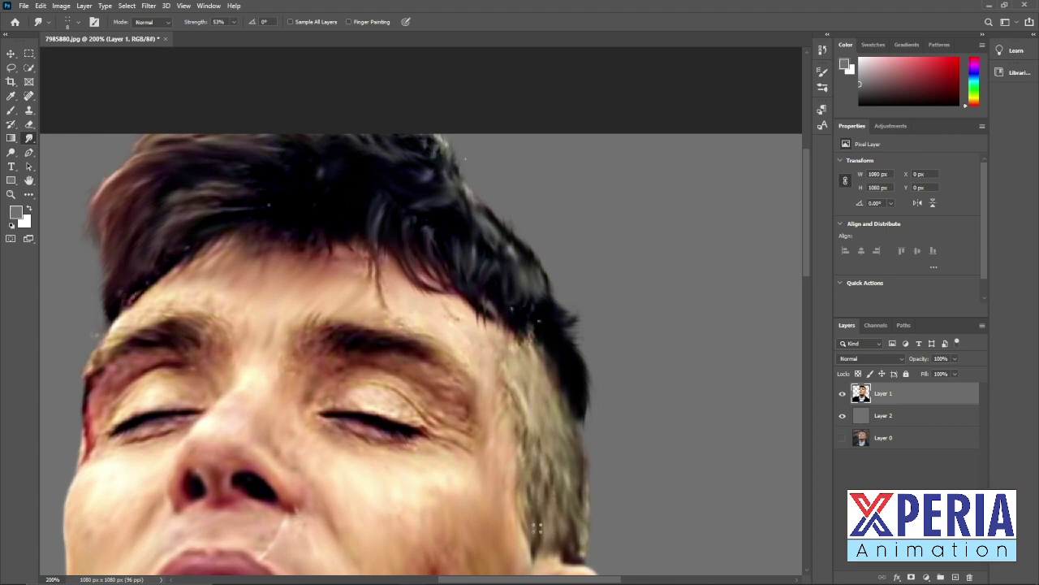
{"action": "scroll", "coordinate": [536, 528], "scroll_direction": "down", "scroll_amount": 3}
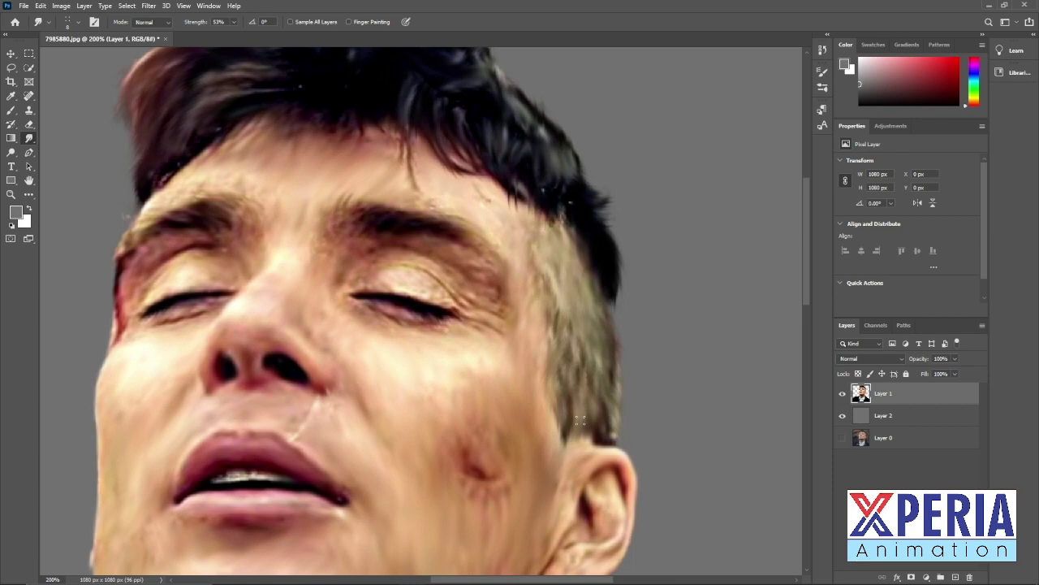
Step: Switch the smudge brush back to Soft Round and enable Transfer in its settings
{"action": "scroll", "coordinate": [609, 354], "scroll_direction": "down", "scroll_amount": 10}
{"action": "left_click", "coordinate": [822, 72]}
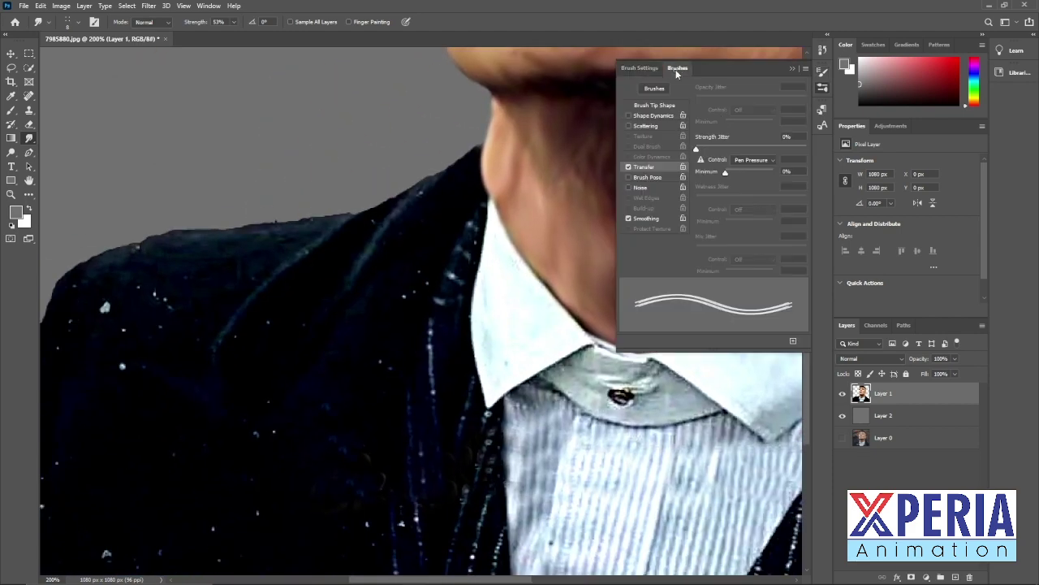
{"action": "scroll", "coordinate": [777, 141], "scroll_direction": "up", "scroll_amount": 4}
{"action": "left_click", "coordinate": [670, 151]}
{"action": "left_click", "coordinate": [640, 68]}
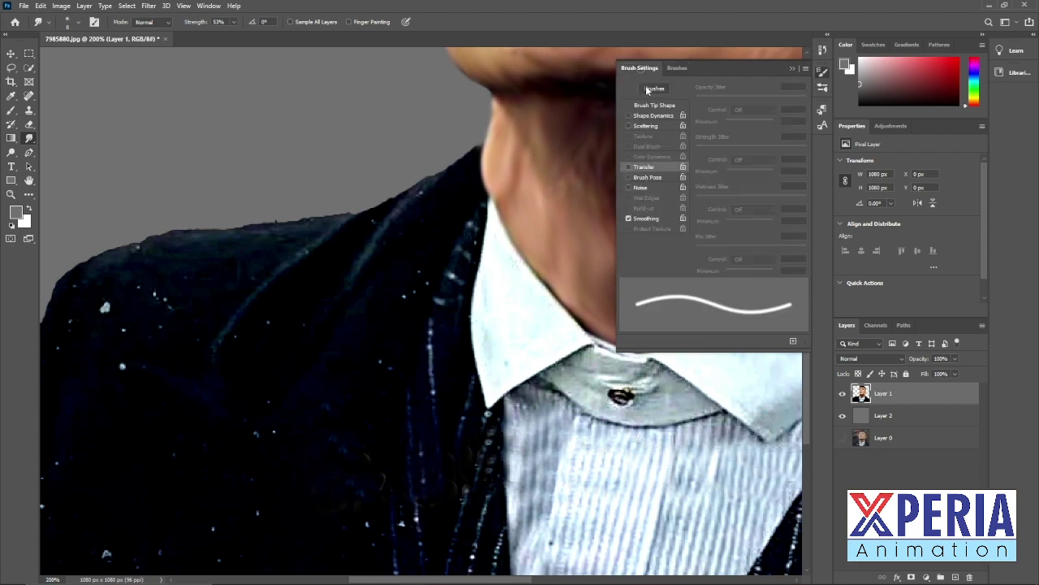
{"action": "left_click", "coordinate": [629, 168]}
{"action": "left_click", "coordinate": [792, 68]}
Step: Smudge the jacket's shoulder outline on the picture's left side from the neck to the sleeve at 30 px
{"action": "left_click_drag", "start_coordinate": [467, 155], "coordinate": [341, 225]}
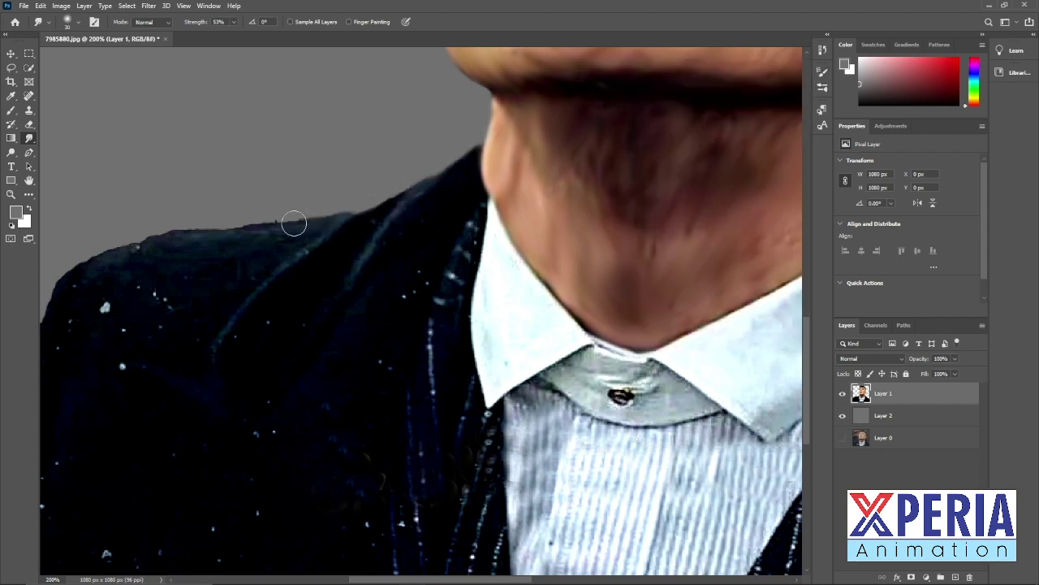
{"action": "left_click_drag", "start_coordinate": [171, 238], "coordinate": [270, 174]}
{"action": "mouse_move", "coordinate": [255, 186]}
{"action": "left_mouse_down"}
{"action": "mouse_move", "coordinate": [184, 203]}
{"action": "mouse_move", "coordinate": [118, 295]}
{"action": "left_mouse_up"}
{"action": "left_click_drag", "start_coordinate": [209, 237], "coordinate": [183, 251]}
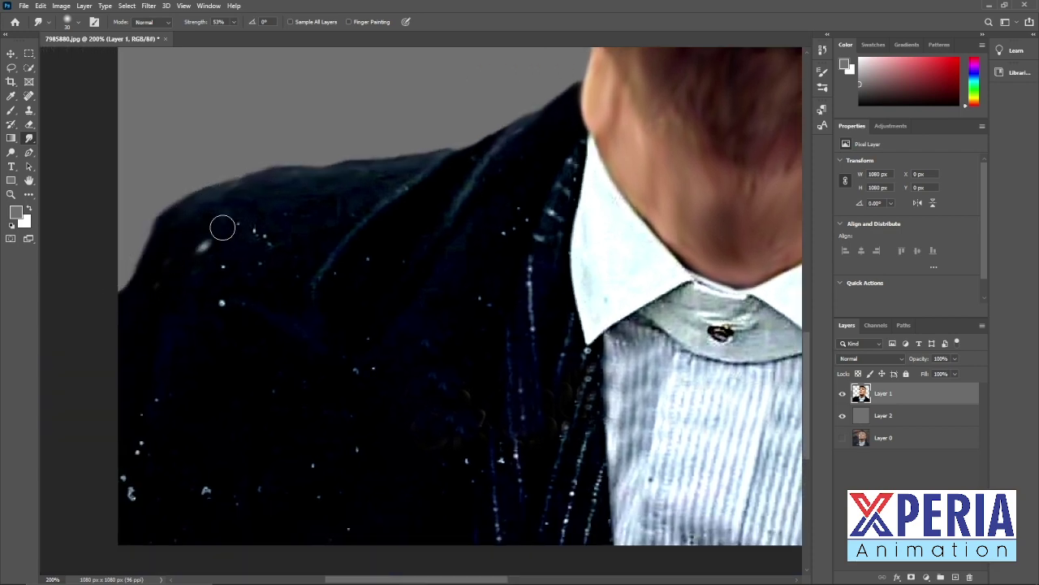
Step: Smudge the jacket's folds and blend away the white specks on the picture's left side, enlarging the brush to 60 px
{"action": "mouse_move", "coordinate": [397, 188]}
{"action": "left_mouse_down"}
{"action": "mouse_move", "coordinate": [337, 257]}
{"action": "mouse_move", "coordinate": [452, 183]}
{"action": "mouse_move", "coordinate": [334, 306]}
{"action": "left_mouse_up"}
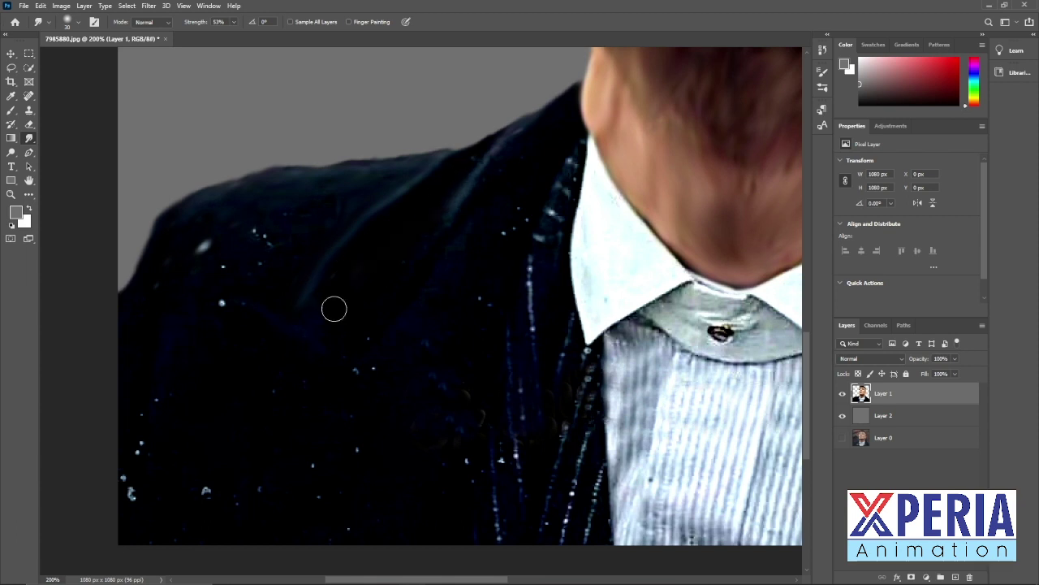
{"action": "mouse_move", "coordinate": [500, 154]}
{"action": "left_mouse_down"}
{"action": "mouse_move", "coordinate": [458, 195]}
{"action": "mouse_move", "coordinate": [375, 324]}
{"action": "mouse_move", "coordinate": [310, 328]}
{"action": "left_mouse_up"}
{"action": "left_click_drag", "start_coordinate": [211, 242], "coordinate": [169, 259]}
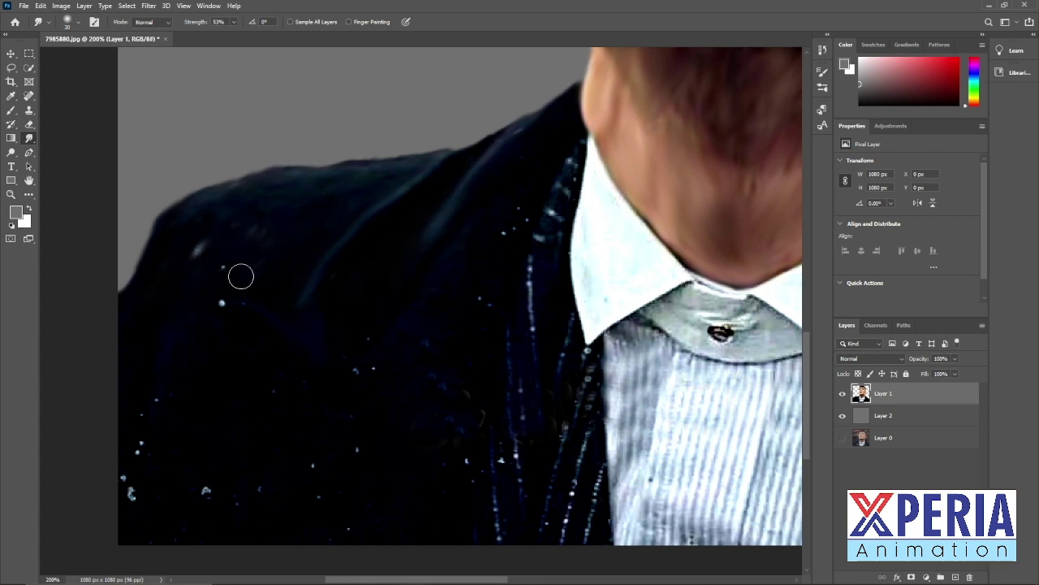
{"action": "mouse_move", "coordinate": [241, 277]}
{"action": "left_mouse_down"}
{"action": "mouse_move", "coordinate": [153, 400]}
{"action": "mouse_move", "coordinate": [141, 506]}
{"action": "mouse_move", "coordinate": [192, 502]}
{"action": "left_mouse_up"}
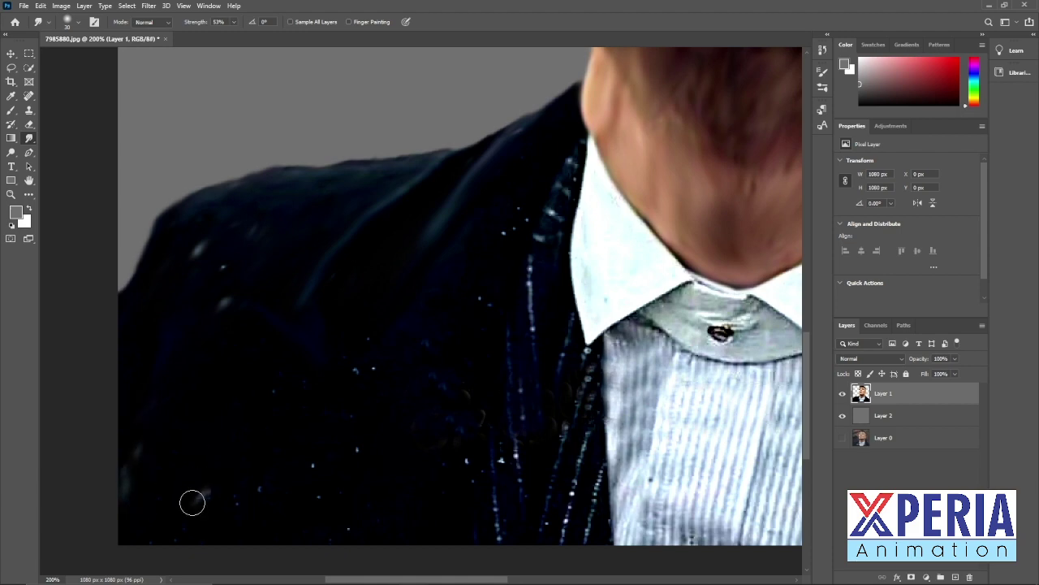
{"action": "mouse_move", "coordinate": [397, 306]}
{"action": "left_mouse_down"}
{"action": "mouse_move", "coordinate": [354, 379]}
{"action": "mouse_move", "coordinate": [351, 510]}
{"action": "mouse_move", "coordinate": [212, 516]}
{"action": "mouse_move", "coordinate": [218, 443]}
{"action": "mouse_move", "coordinate": [438, 391]}
{"action": "mouse_move", "coordinate": [463, 438]}
{"action": "left_mouse_up"}
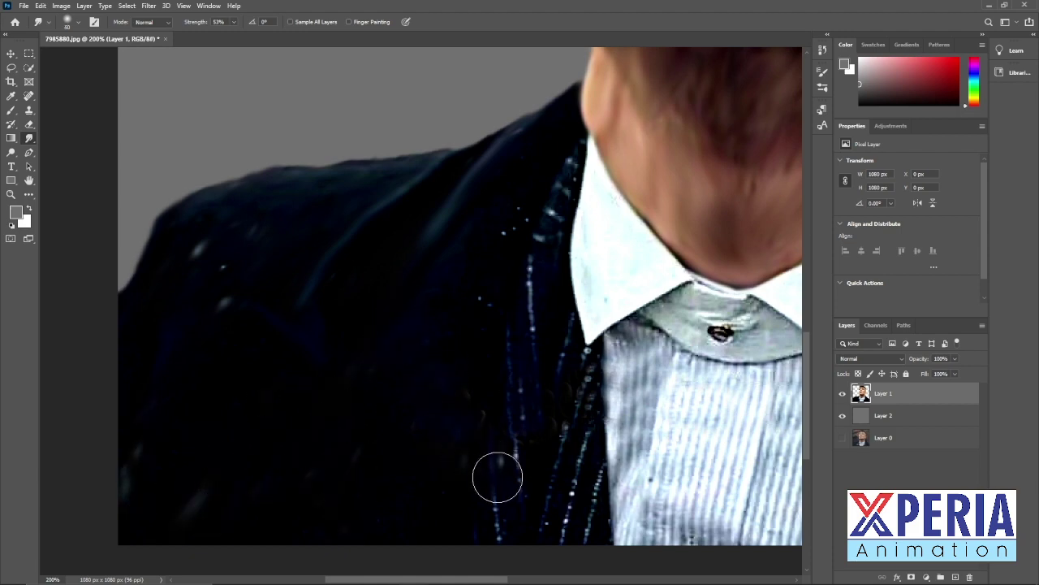
Step: Smudge the pinstripes of the jacket and lapel beside the shirt on the picture's left side with a smaller brush
{"action": "key", "text": "bracketleft"}
{"action": "key", "text": "bracketleft"}
{"action": "mouse_move", "coordinate": [524, 458]}
{"action": "left_mouse_down"}
{"action": "mouse_move", "coordinate": [560, 207]}
{"action": "mouse_move", "coordinate": [578, 161]}
{"action": "mouse_move", "coordinate": [561, 349]}
{"action": "mouse_move", "coordinate": [589, 219]}
{"action": "mouse_move", "coordinate": [585, 186]}
{"action": "mouse_move", "coordinate": [575, 293]}
{"action": "mouse_move", "coordinate": [601, 323]}
{"action": "mouse_move", "coordinate": [660, 299]}
{"action": "mouse_move", "coordinate": [648, 257]}
{"action": "left_mouse_up"}
{"action": "left_click_drag", "start_coordinate": [618, 294], "coordinate": [544, 178]}
{"action": "mouse_move", "coordinate": [508, 245]}
{"action": "left_mouse_down"}
{"action": "mouse_move", "coordinate": [489, 378]}
{"action": "mouse_move", "coordinate": [462, 419]}
{"action": "left_mouse_up"}
{"action": "left_click_drag", "start_coordinate": [517, 320], "coordinate": [492, 416]}
Step: Smudge the striped shirt front below the collar along the direction of its stripes
{"action": "mouse_move", "coordinate": [530, 351]}
{"action": "left_mouse_down"}
{"action": "mouse_move", "coordinate": [500, 440]}
{"action": "mouse_move", "coordinate": [542, 273]}
{"action": "mouse_move", "coordinate": [549, 410]}
{"action": "mouse_move", "coordinate": [563, 357]}
{"action": "mouse_move", "coordinate": [583, 360]}
{"action": "mouse_move", "coordinate": [576, 415]}
{"action": "left_mouse_up"}
{"action": "mouse_move", "coordinate": [628, 255]}
{"action": "left_mouse_down"}
{"action": "mouse_move", "coordinate": [595, 416]}
{"action": "mouse_move", "coordinate": [619, 416]}
{"action": "left_mouse_up"}
{"action": "left_click_drag", "start_coordinate": [667, 280], "coordinate": [489, 293]}
{"action": "mouse_move", "coordinate": [492, 293]}
{"action": "left_mouse_down"}
{"action": "mouse_move", "coordinate": [466, 385]}
{"action": "mouse_move", "coordinate": [475, 455]}
{"action": "mouse_move", "coordinate": [523, 325]}
{"action": "mouse_move", "coordinate": [511, 448]}
{"action": "mouse_move", "coordinate": [564, 322]}
{"action": "mouse_move", "coordinate": [538, 439]}
{"action": "mouse_move", "coordinate": [616, 268]}
{"action": "mouse_move", "coordinate": [605, 378]}
{"action": "mouse_move", "coordinate": [570, 435]}
{"action": "left_mouse_up"}
{"action": "mouse_move", "coordinate": [646, 276]}
{"action": "left_mouse_down"}
{"action": "mouse_move", "coordinate": [687, 264]}
{"action": "mouse_move", "coordinate": [674, 279]}
{"action": "mouse_move", "coordinate": [711, 192]}
{"action": "mouse_move", "coordinate": [741, 170]}
{"action": "left_mouse_up"}
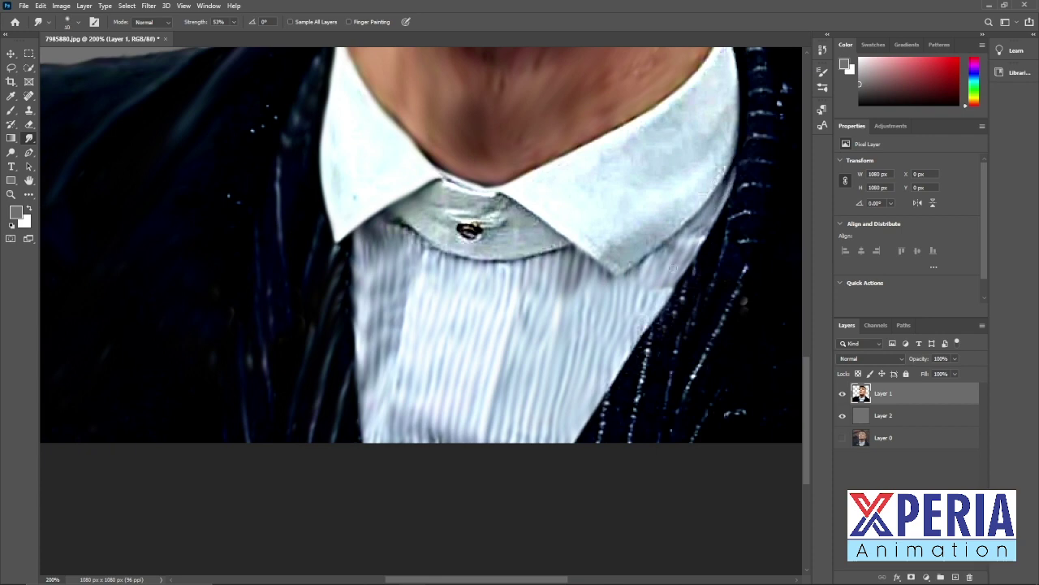
Step: Smudge the pinstripes along the lapel beside the shirt and collar on the picture's right side at 25 px
{"action": "mouse_move", "coordinate": [674, 272]}
{"action": "left_mouse_down"}
{"action": "mouse_move", "coordinate": [608, 388]}
{"action": "mouse_move", "coordinate": [593, 455]}
{"action": "mouse_move", "coordinate": [726, 290]}
{"action": "mouse_move", "coordinate": [666, 450]}
{"action": "mouse_move", "coordinate": [735, 411]}
{"action": "mouse_move", "coordinate": [718, 434]}
{"action": "left_mouse_up"}
{"action": "mouse_move", "coordinate": [745, 292]}
{"action": "left_mouse_down"}
{"action": "mouse_move", "coordinate": [575, 371]}
{"action": "mouse_move", "coordinate": [509, 299]}
{"action": "left_mouse_up"}
{"action": "mouse_move", "coordinate": [496, 212]}
{"action": "left_mouse_down"}
{"action": "mouse_move", "coordinate": [535, 222]}
{"action": "mouse_move", "coordinate": [527, 207]}
{"action": "mouse_move", "coordinate": [524, 176]}
{"action": "left_mouse_up"}
{"action": "left_click_drag", "start_coordinate": [528, 114], "coordinate": [494, 190]}
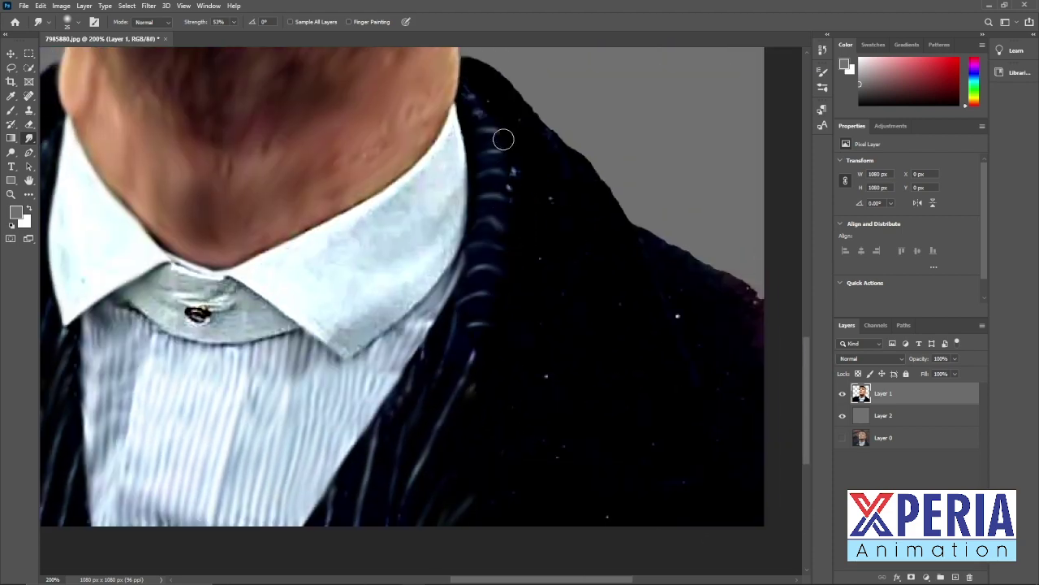
{"action": "left_click_drag", "start_coordinate": [501, 139], "coordinate": [447, 215]}
{"action": "mouse_move", "coordinate": [460, 175]}
{"action": "left_mouse_down"}
{"action": "mouse_move", "coordinate": [622, 341]}
{"action": "mouse_move", "coordinate": [721, 399]}
{"action": "left_mouse_up"}
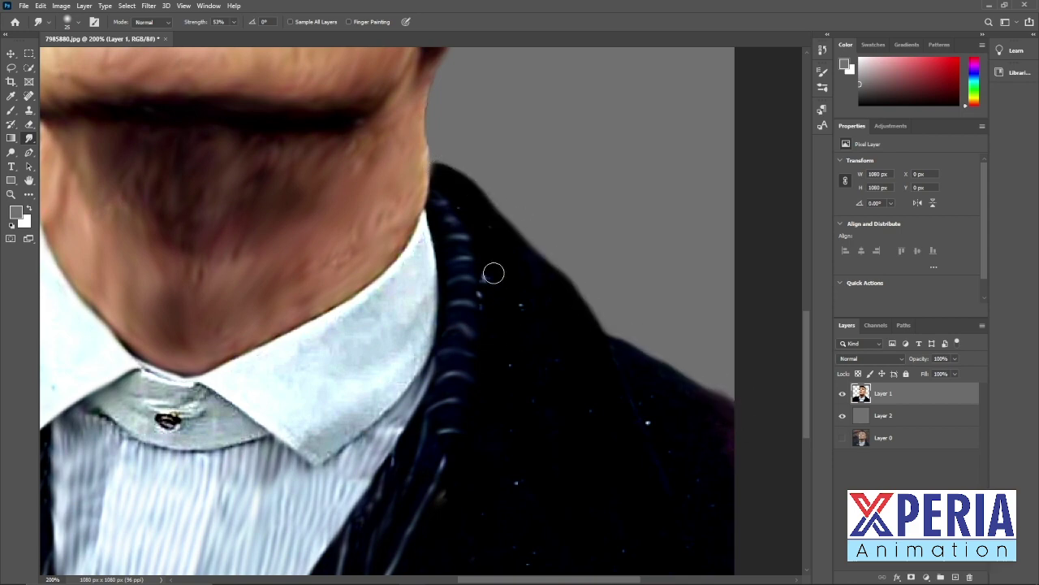
Step: Blend away the white specks on the jacket on the picture's right side and smooth the shirt collar with a larger brush
{"action": "left_click_drag", "start_coordinate": [494, 273], "coordinate": [512, 395]}
{"action": "key", "text": "bracketright"}
{"action": "key", "text": "bracketright"}
{"action": "key", "text": "bracketright"}
{"action": "mouse_move", "coordinate": [532, 320]}
{"action": "left_mouse_down"}
{"action": "mouse_move", "coordinate": [496, 479]}
{"action": "mouse_move", "coordinate": [629, 398]}
{"action": "mouse_move", "coordinate": [697, 443]}
{"action": "left_mouse_up"}
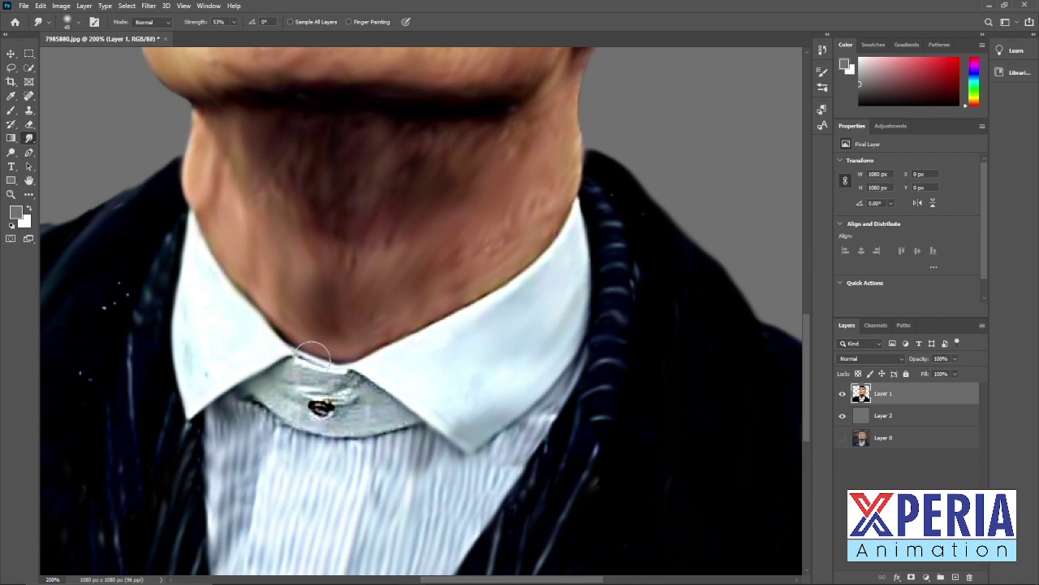
Step: Smudge the collar band and its button below the neck, using a 25 px brush for the finer parts
{"action": "mouse_move", "coordinate": [313, 353]}
{"action": "left_mouse_down"}
{"action": "mouse_move", "coordinate": [343, 383]}
{"action": "mouse_move", "coordinate": [350, 369]}
{"action": "mouse_move", "coordinate": [407, 425]}
{"action": "left_mouse_up"}
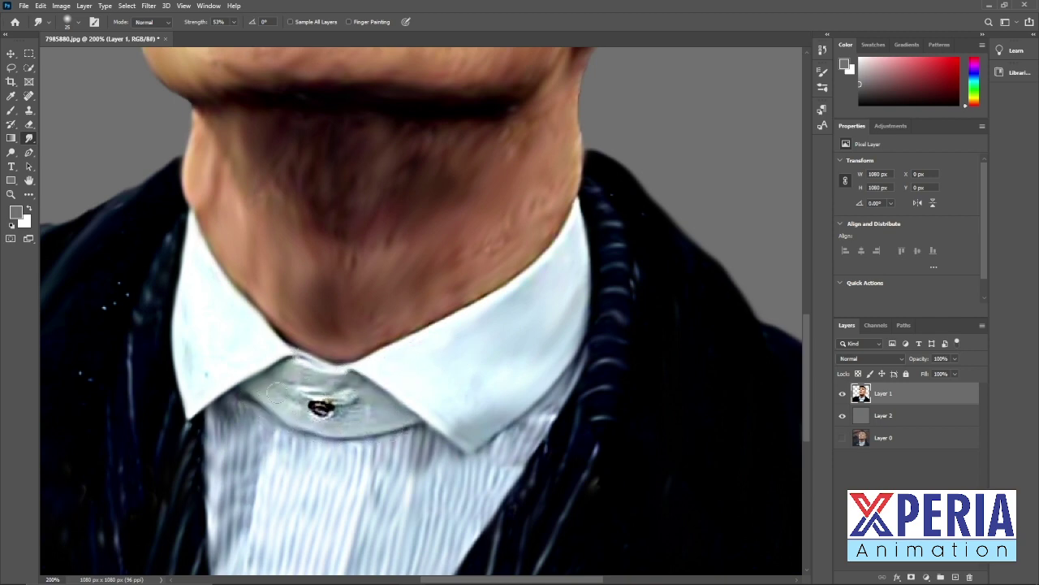
{"action": "mouse_move", "coordinate": [320, 407]}
{"action": "left_mouse_down"}
{"action": "mouse_move", "coordinate": [341, 407]}
{"action": "mouse_move", "coordinate": [308, 357]}
{"action": "left_mouse_up"}
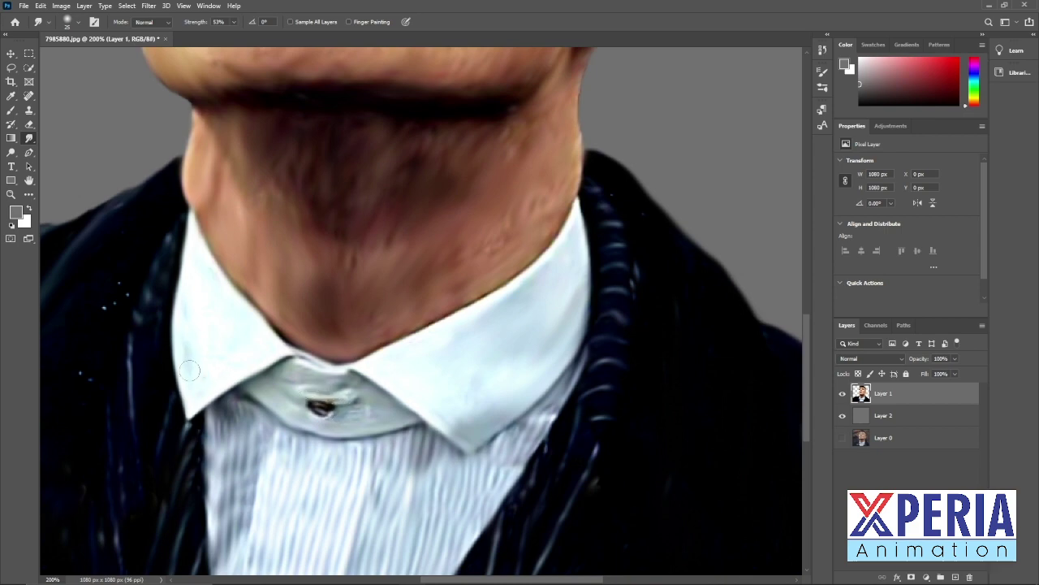
{"action": "scroll", "coordinate": [297, 354], "scroll_direction": "up", "scroll_amount": 1}
{"action": "key", "text": "ctrl+minus"}
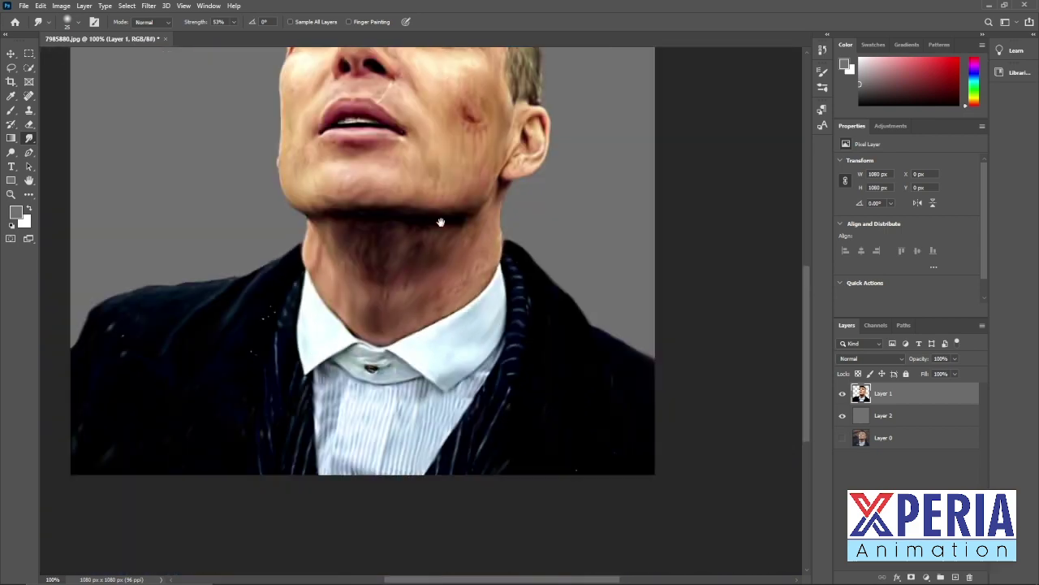
Step: Paint a white highlight along the bridge of the nose with a small Brush tool tip
{"action": "left_click_drag", "start_coordinate": [441, 220], "coordinate": [397, 378]}
{"action": "key", "text": "b"}
{"action": "key", "text": "bracketleft"}
{"action": "key", "text": "bracketleft"}
{"action": "key", "text": "bracketleft"}
{"action": "key", "text": "bracketleft"}
{"action": "key", "text": "bracketleft"}
{"action": "key", "text": "bracketleft"}
{"action": "key", "text": "bracketleft"}
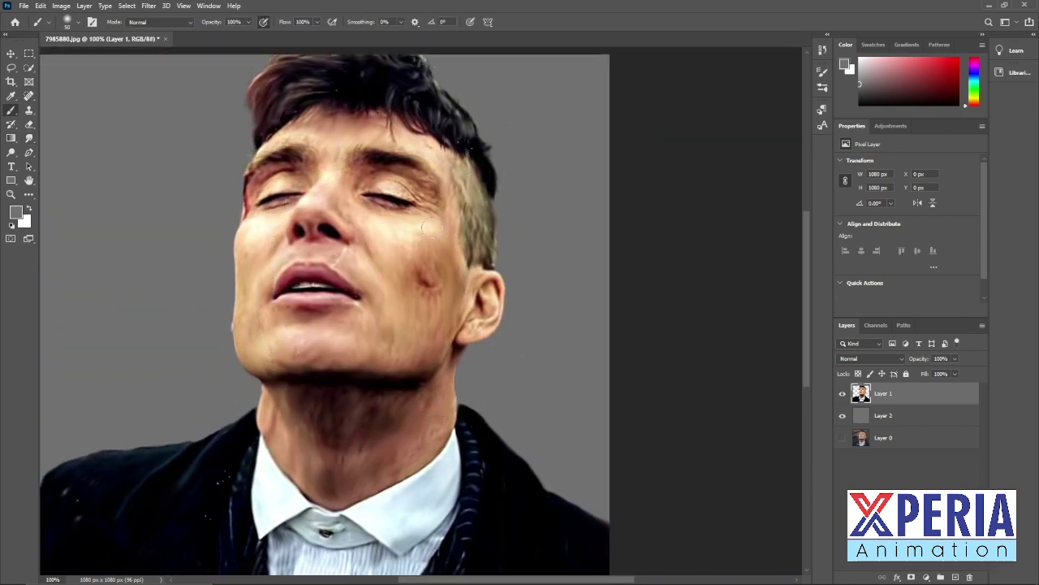
{"action": "key", "text": "ctrl+plus"}
{"action": "key", "text": "ctrl+plus"}
{"action": "key", "text": "x"}
{"action": "left_click_drag", "start_coordinate": [395, 216], "coordinate": [576, 490]}
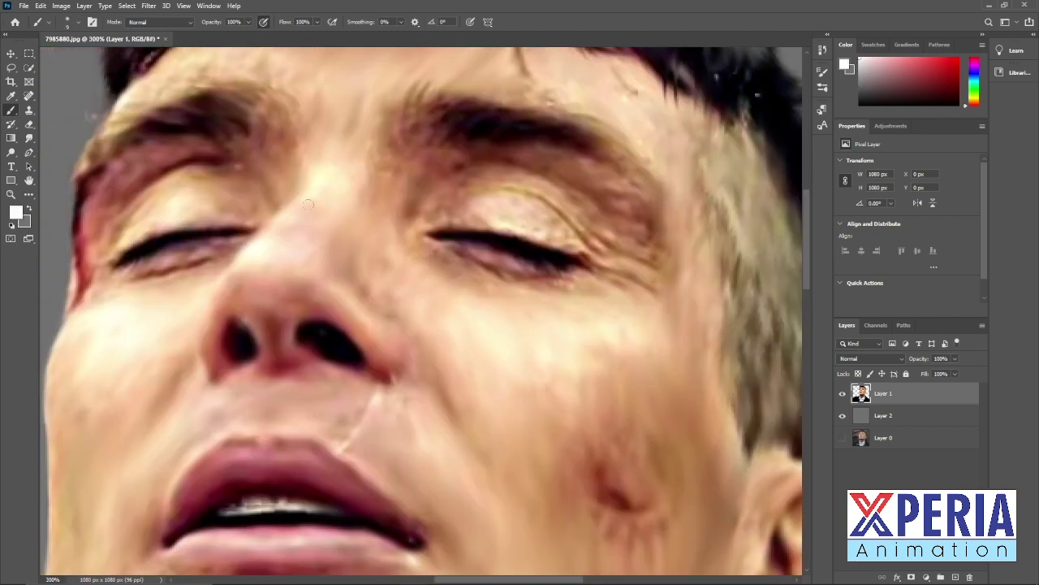
{"action": "left_click_drag", "start_coordinate": [309, 204], "coordinate": [280, 224]}
{"action": "scroll", "coordinate": [113, 173], "scroll_direction": "up", "scroll_amount": 2}
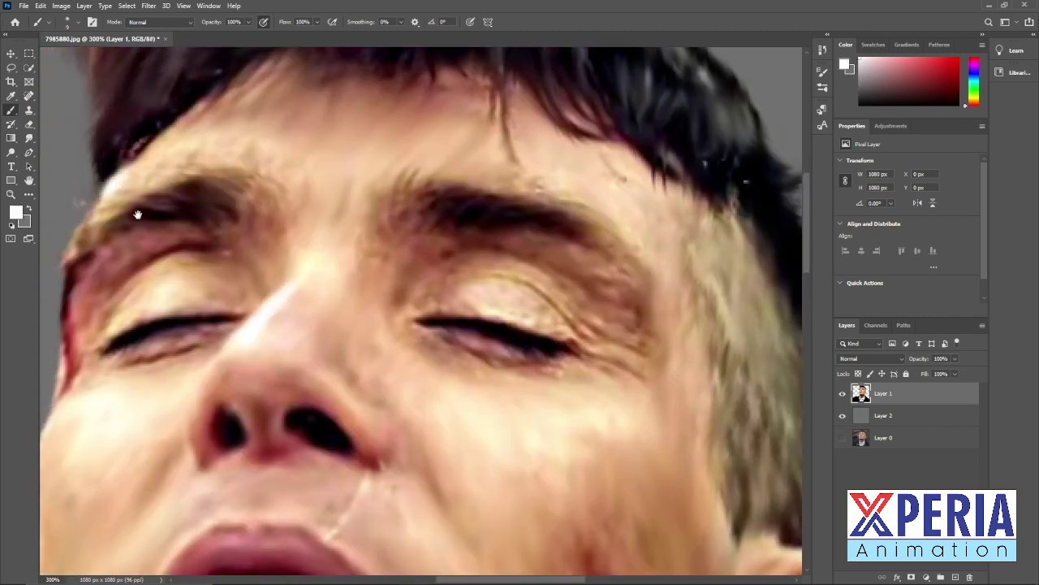
Step: Load the cut-out's outline as a selection and paint white highlights on the cheek, lips and chin
{"action": "left_click_drag", "start_coordinate": [138, 215], "coordinate": [235, 133]}
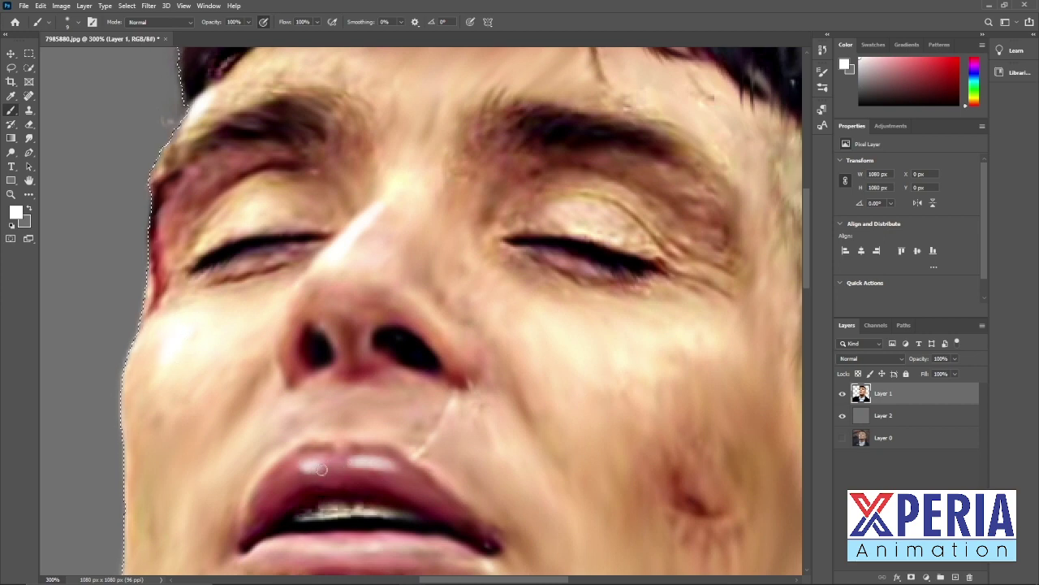
{"action": "left_click_drag", "start_coordinate": [354, 414], "coordinate": [355, 325]}
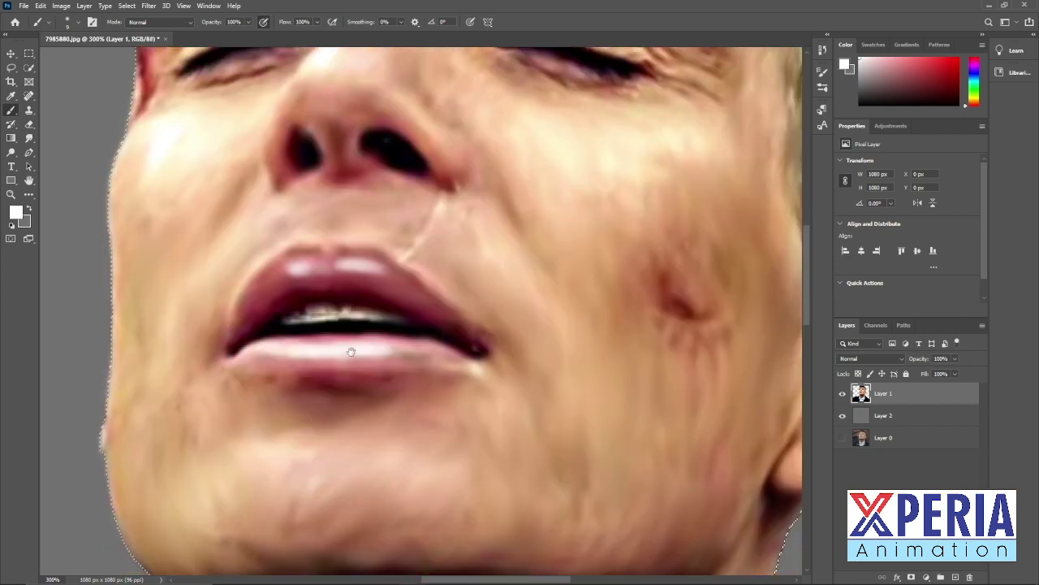
{"action": "scroll", "coordinate": [289, 452], "scroll_direction": "down", "scroll_amount": 2}
{"action": "scroll", "coordinate": [406, 365], "scroll_direction": "up", "scroll_amount": 2}
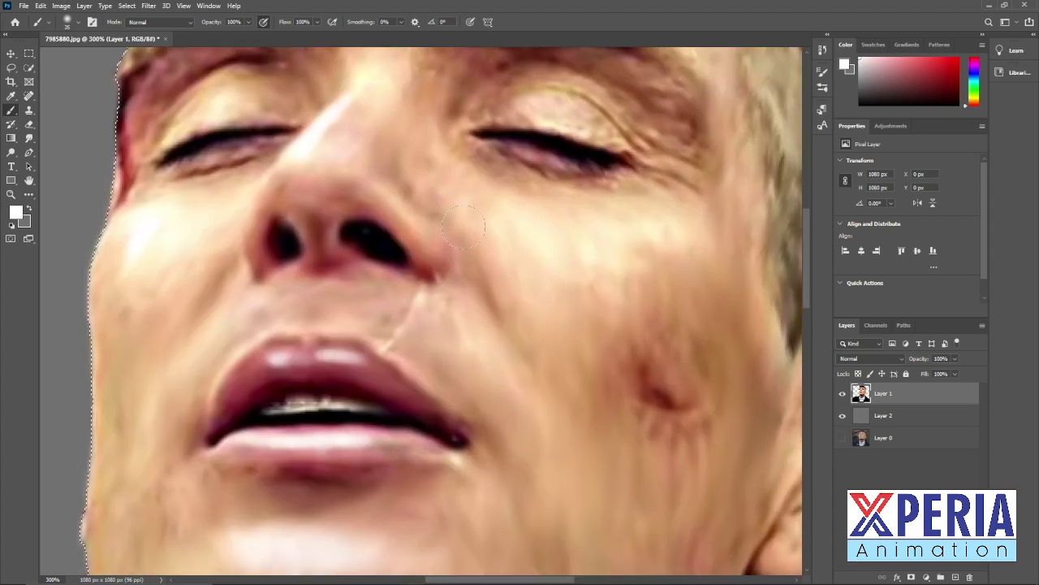
Step: Smudge the white highlights on the face, lips and eyelid into the surrounding tones at 20 px
{"action": "key", "text": "r"}
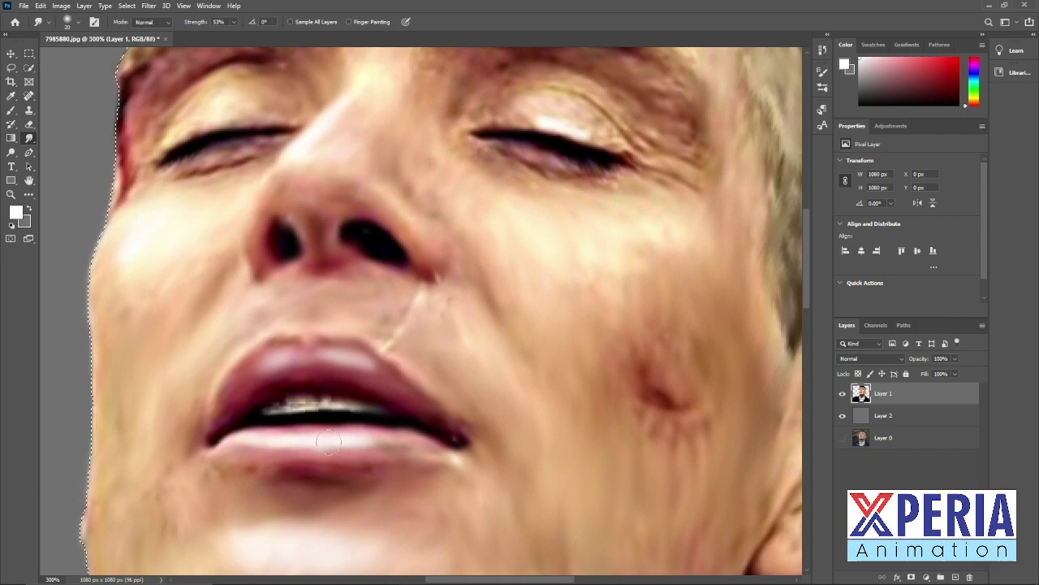
{"action": "left_click_drag", "start_coordinate": [370, 459], "coordinate": [397, 327]}
{"action": "mouse_move", "coordinate": [542, 135]}
{"action": "left_mouse_down"}
{"action": "mouse_move", "coordinate": [361, 387]}
{"action": "mouse_move", "coordinate": [351, 420]}
{"action": "left_mouse_up"}
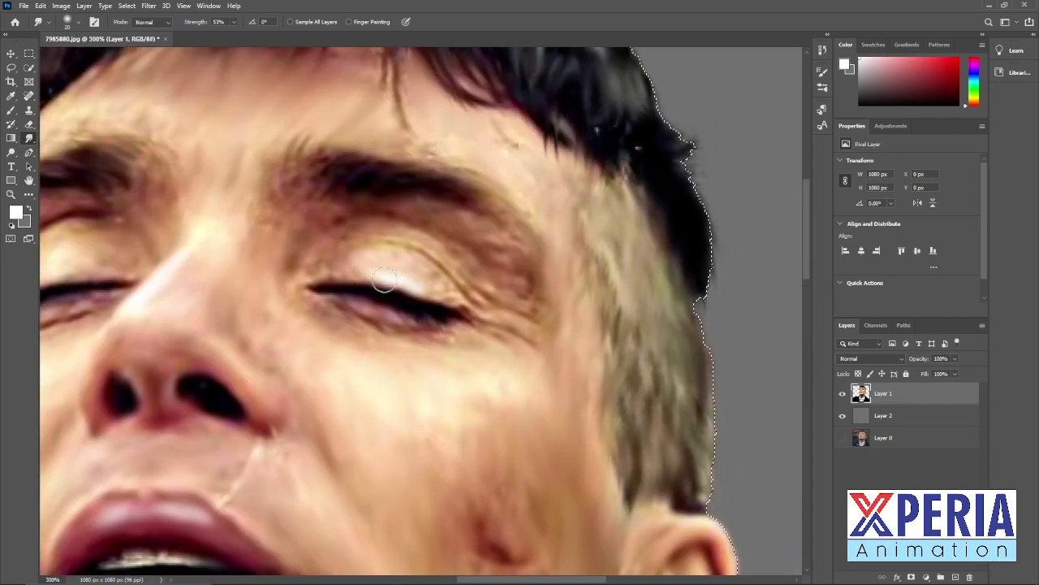
{"action": "left_click_drag", "start_coordinate": [455, 394], "coordinate": [468, 204]}
{"action": "left_click_drag", "start_coordinate": [451, 439], "coordinate": [496, 219]}
{"action": "key", "text": "ctrl+minus"}
{"action": "key", "text": "ctrl+minus"}
{"action": "key", "text": "ctrl+plus"}
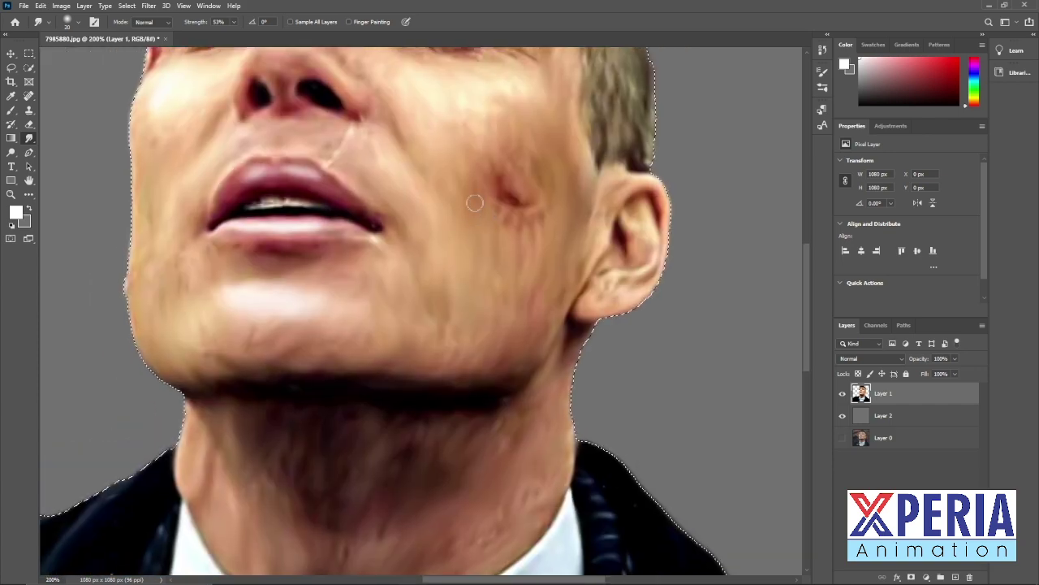
Step: Choose a dotted hair-strand brush tip at 5 px for the Smudge tool
{"action": "scroll", "coordinate": [475, 203], "scroll_direction": "up", "scroll_amount": 5}
{"action": "left_click", "coordinate": [822, 87]}
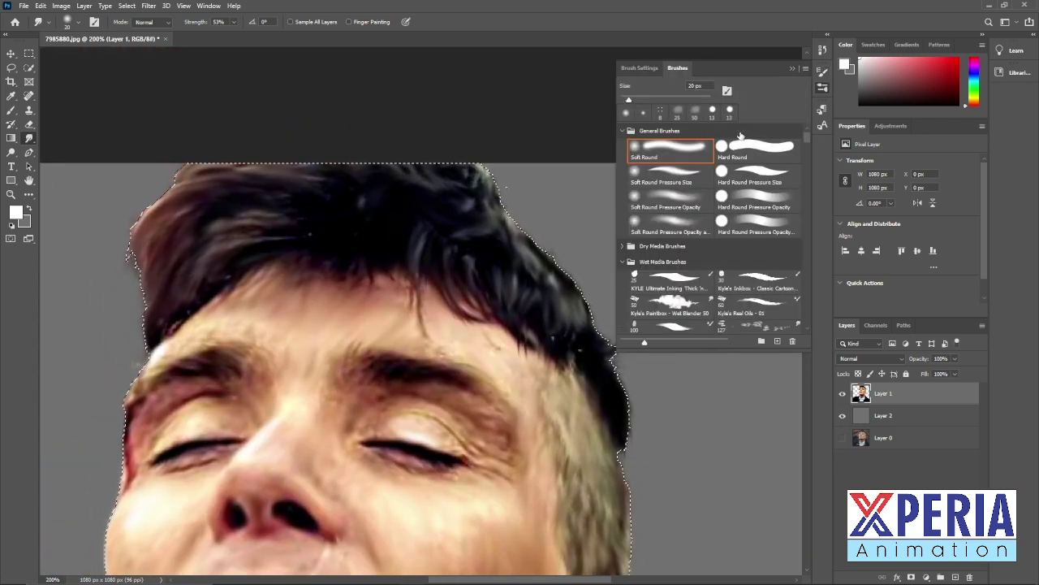
{"action": "left_click", "coordinate": [660, 112]}
{"action": "left_click", "coordinate": [652, 69]}
{"action": "left_click", "coordinate": [793, 70]}
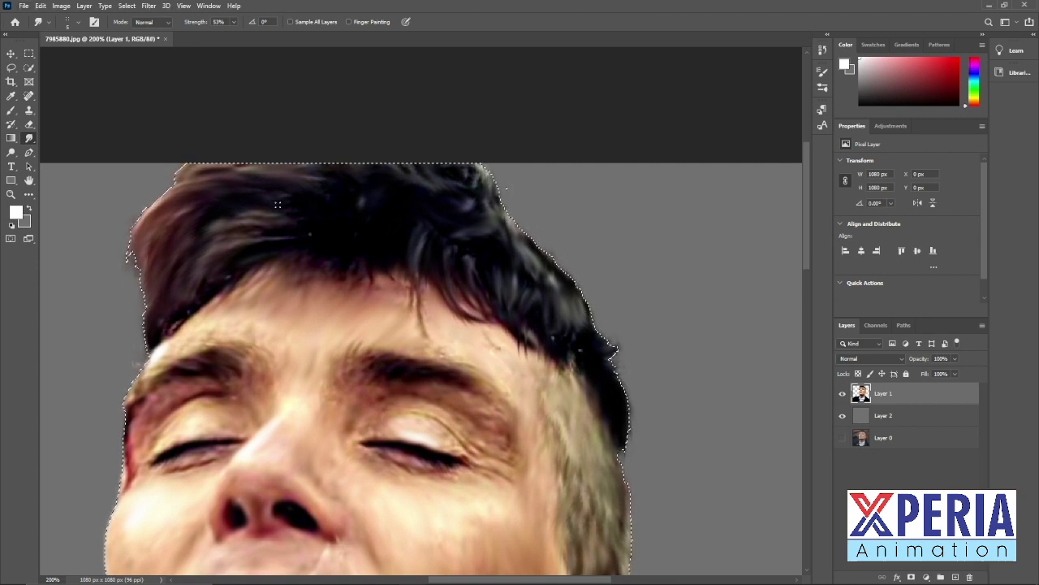
Step: Switch to the Brush tool with the 8 px dotted tip and black as foreground colour, and clear the selection
{"action": "key", "text": "b"}
{"action": "left_click", "coordinate": [821, 72]}
{"action": "left_click", "coordinate": [677, 69]}
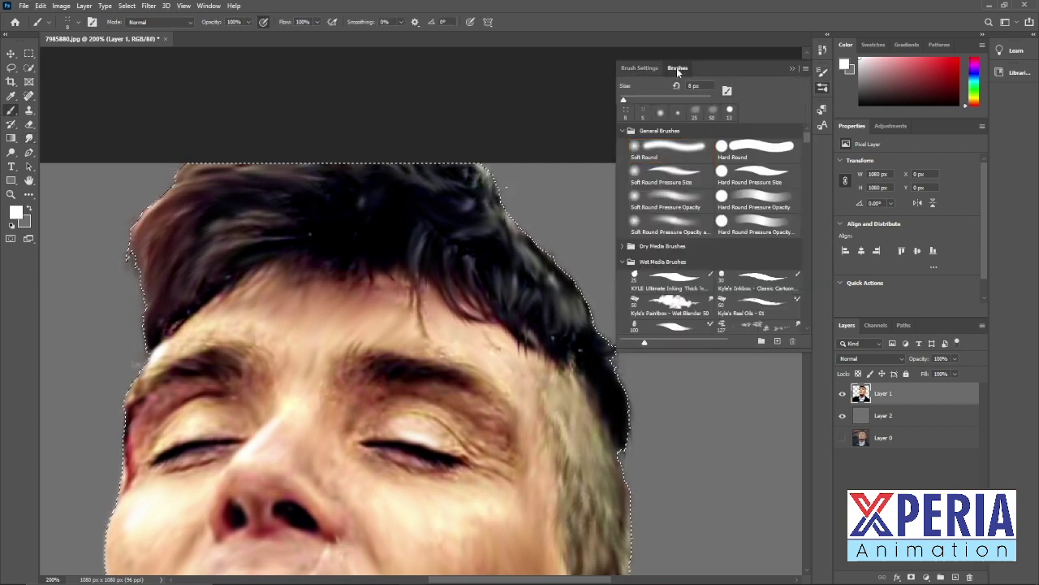
{"action": "left_click", "coordinate": [678, 72]}
{"action": "key", "text": "F5"}
{"action": "key", "text": "F5"}
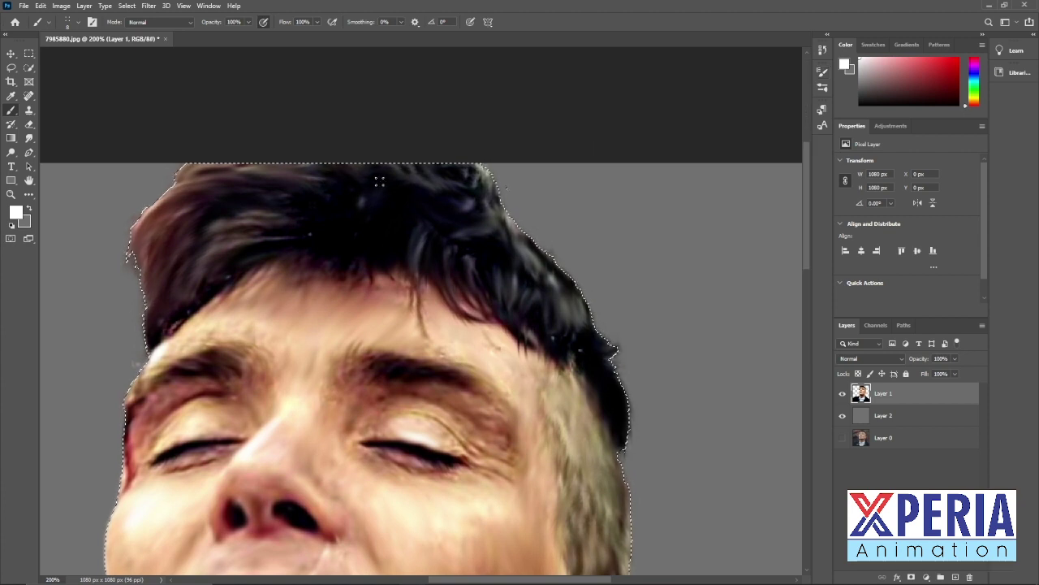
{"action": "key", "text": "x"}
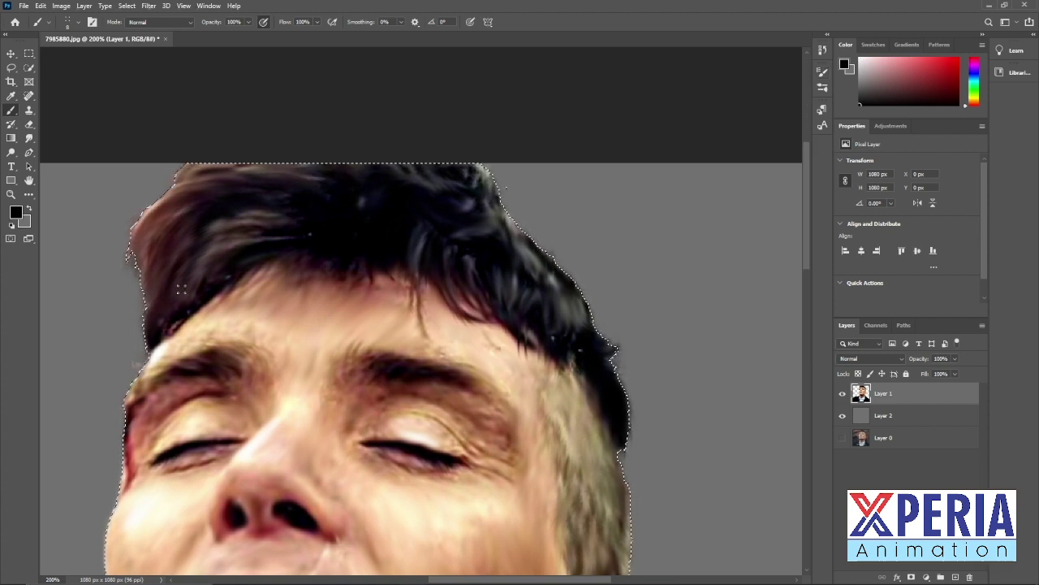
{"action": "key", "text": "ctrl+d"}
Step: Paint fine strands in sampled reddish-brown hair tones over the hair and its outline on the picture's left side
{"action": "left_click", "coordinate": [162, 207], "text": "alt"}
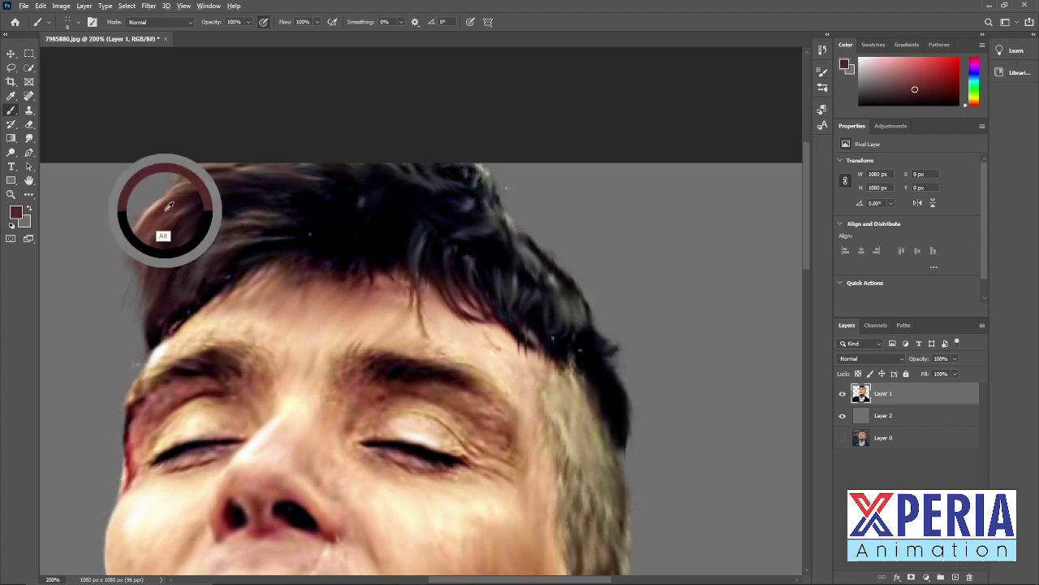
{"action": "left_click", "coordinate": [244, 211], "text": "alt"}
{"action": "left_click_drag", "start_coordinate": [320, 204], "coordinate": [250, 214]}
{"action": "left_click", "coordinate": [324, 257], "text": "alt"}
{"action": "left_click", "coordinate": [228, 235], "text": "alt"}
{"action": "left_click_drag", "start_coordinate": [190, 187], "coordinate": [124, 230]}
{"action": "left_click", "coordinate": [179, 209], "text": "alt"}
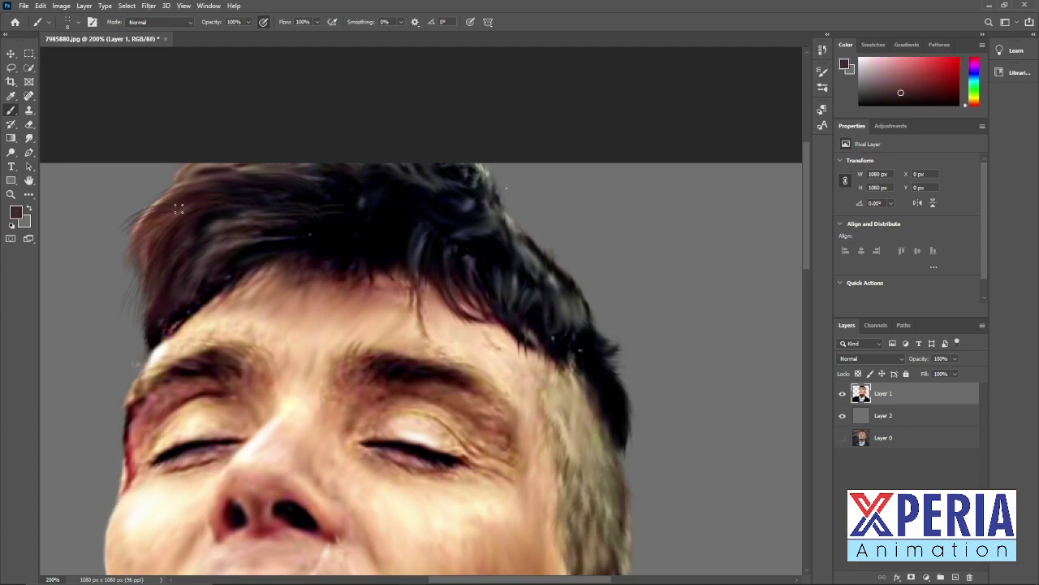
{"action": "left_click_drag", "start_coordinate": [201, 169], "coordinate": [157, 185]}
Step: Paint fine strands in sampled dark hair tones along the fringe and the hair on the picture's right side
{"action": "left_click", "coordinate": [440, 227], "text": "alt"}
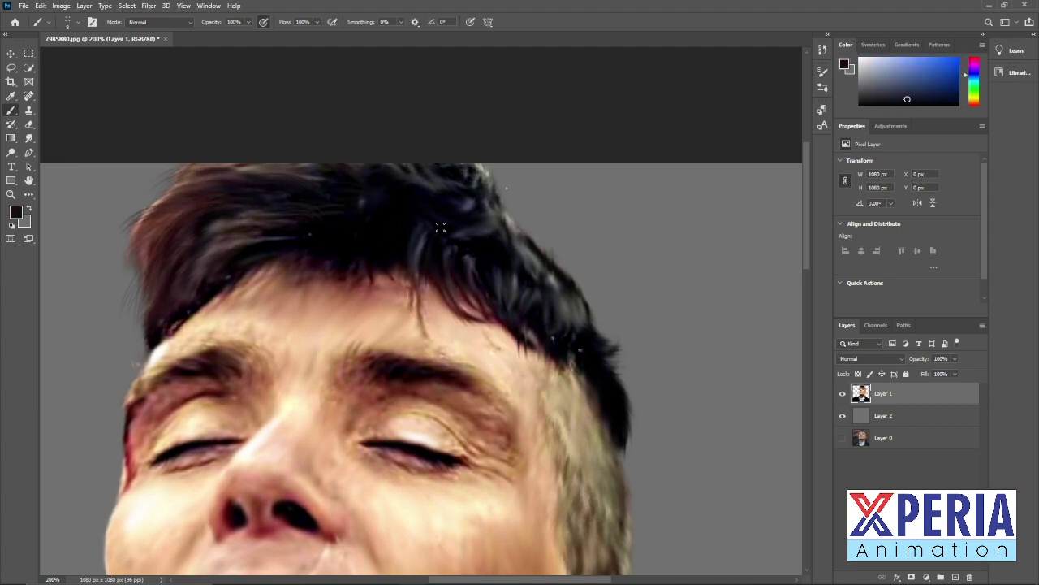
{"action": "left_click", "coordinate": [349, 260], "text": "alt"}
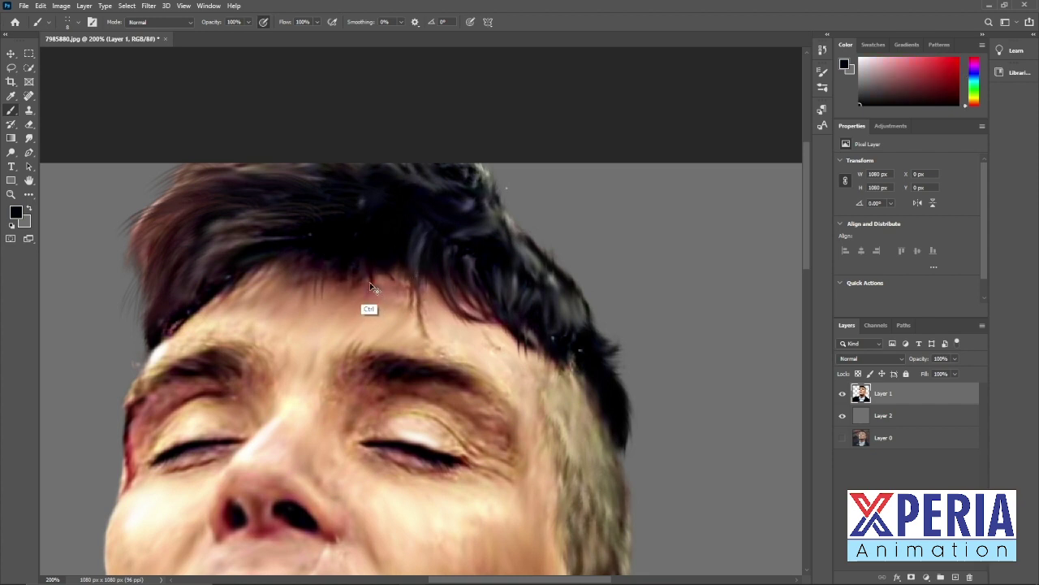
{"action": "left_click", "coordinate": [340, 277], "text": "alt"}
{"action": "left_click", "coordinate": [489, 257], "text": "alt"}
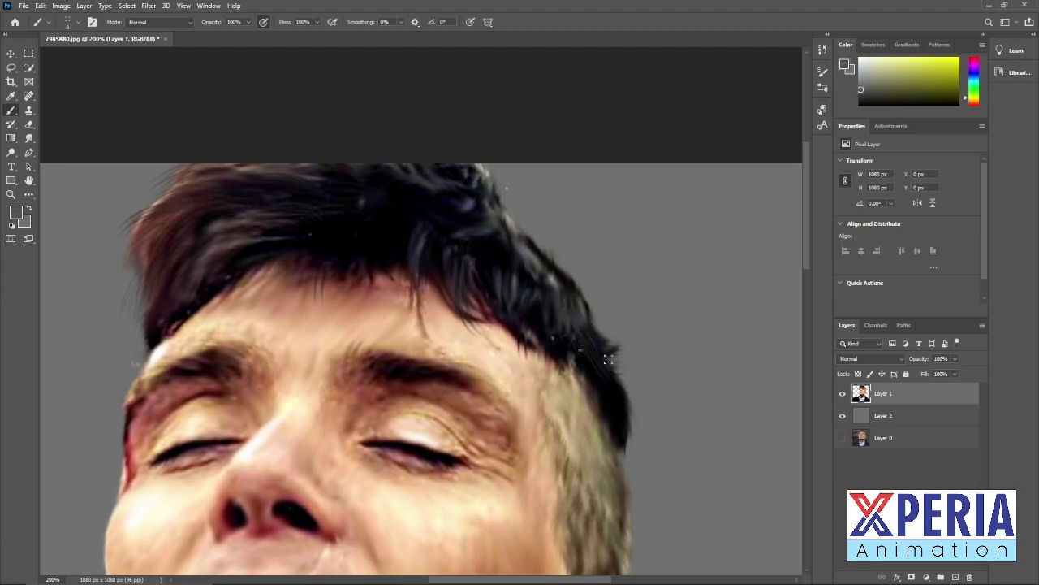
{"action": "key", "text": "ctrl+minus"}
{"action": "key", "text": "ctrl+minus"}
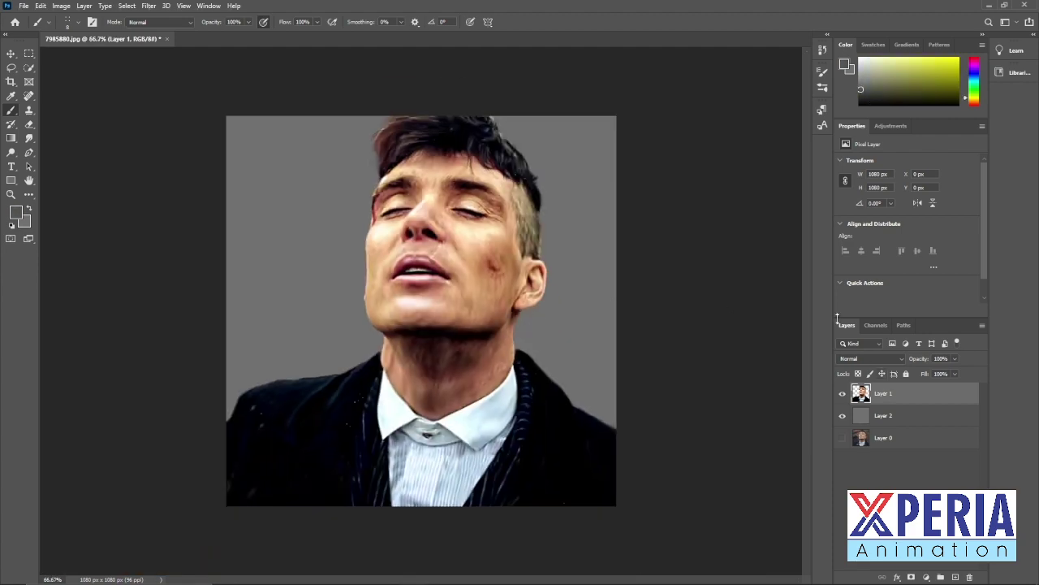
Step: Import the Free Powder Photoshop brush set from the brushes folder
{"action": "left_click", "coordinate": [822, 72]}
{"action": "left_click", "coordinate": [687, 70]}
{"action": "left_click", "coordinate": [806, 69]}
{"action": "left_click", "coordinate": [843, 204]}
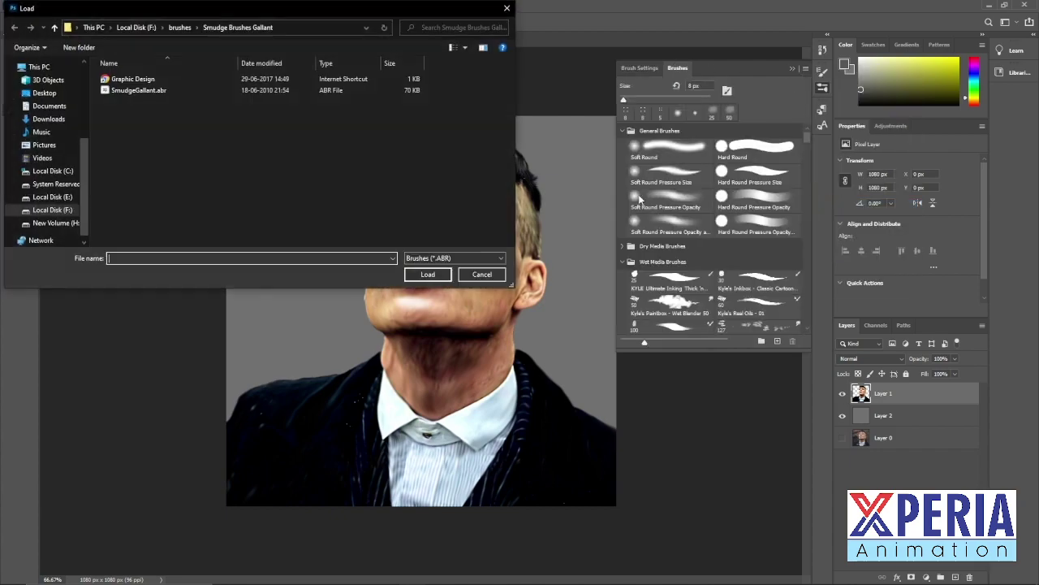
{"action": "left_click", "coordinate": [55, 28]}
{"action": "double_click", "coordinate": [172, 128]}
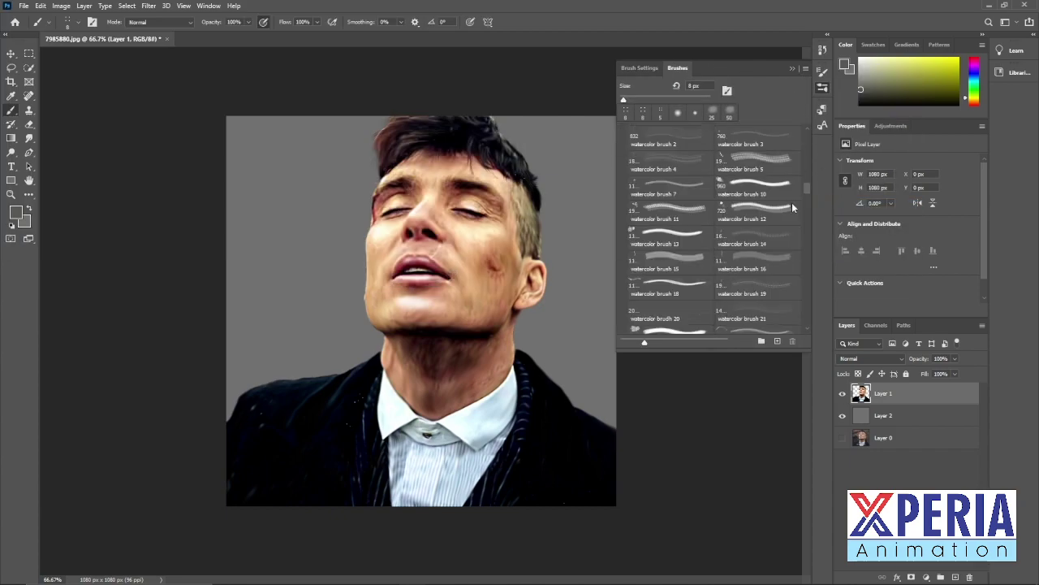
Step: Select the first brush of the imported powder set and reduce its size to 600 px
{"action": "left_click", "coordinate": [807, 328]}
{"action": "left_click", "coordinate": [658, 249]}
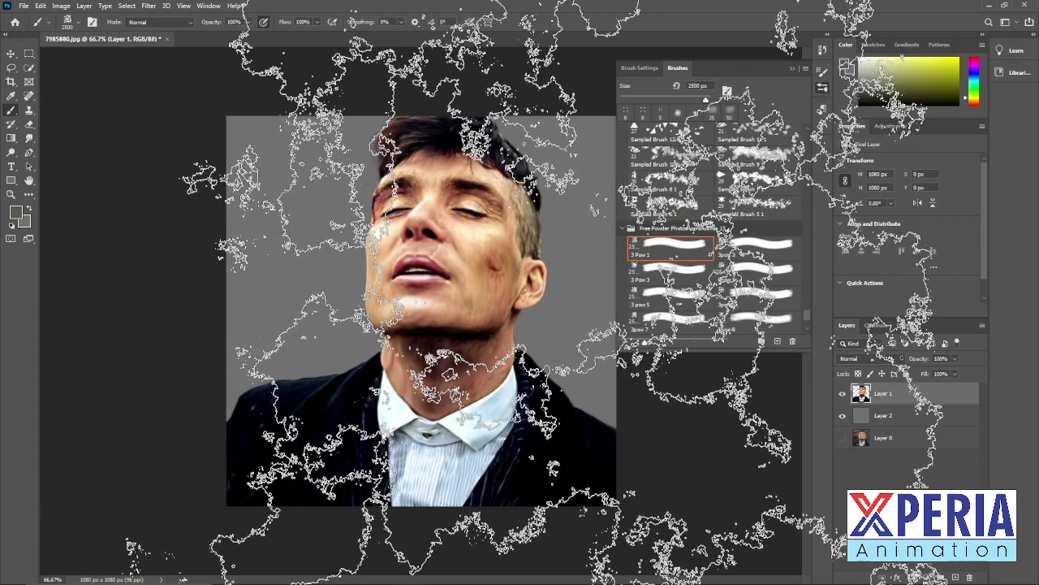
{"action": "key", "text": "bracketleft"}
{"action": "key", "text": "bracketleft"}
{"action": "key", "text": "bracketleft"}
{"action": "key", "text": "bracketleft"}
{"action": "key", "text": "bracketleft"}
{"action": "key", "text": "bracketleft"}
{"action": "key", "text": "bracketleft"}
{"action": "key", "text": "bracketleft"}
{"action": "key", "text": "bracketleft"}
{"action": "key", "text": "bracketleft"}
{"action": "key", "text": "bracketleft"}
{"action": "key", "text": "bracketleft"}
{"action": "key", "text": "bracketleft"}
{"action": "key", "text": "bracketleft"}
{"action": "key", "text": "bracketleft"}
{"action": "key", "text": "bracketleft"}
{"action": "key", "text": "bracketleft"}
{"action": "key", "text": "bracketleft"}
{"action": "key", "text": "bracketleft"}
{"action": "left_click", "coordinate": [822, 86]}
Step: Stamp powder texture in sampled hair and skin tones behind the ear and shoulder on a new layer above Layer 2
{"action": "left_click", "coordinate": [528, 258], "text": "alt"}
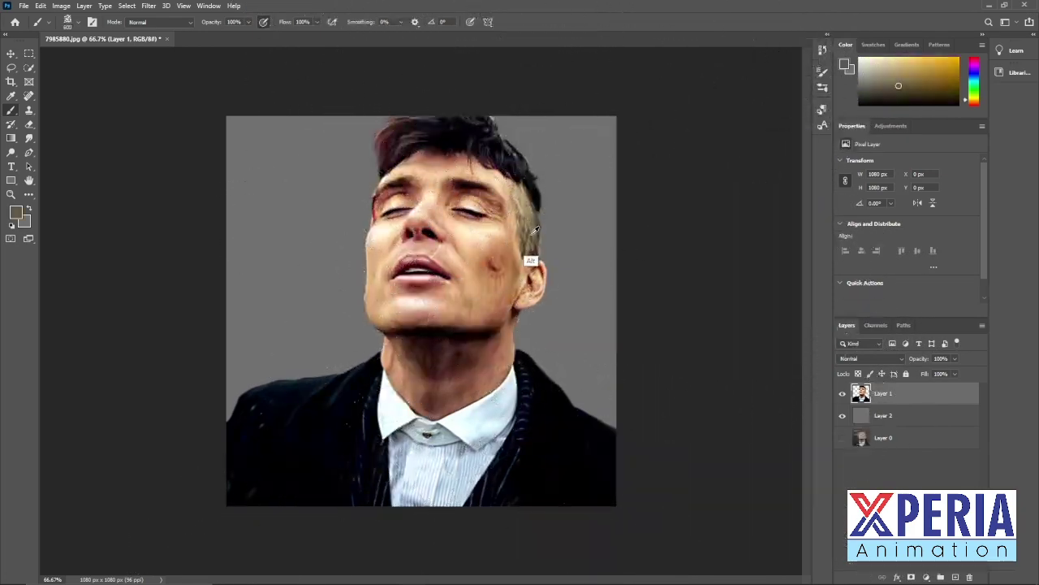
{"action": "left_click", "coordinate": [541, 316]}
{"action": "key", "text": "ctrl+z"}
{"action": "left_click", "coordinate": [883, 414]}
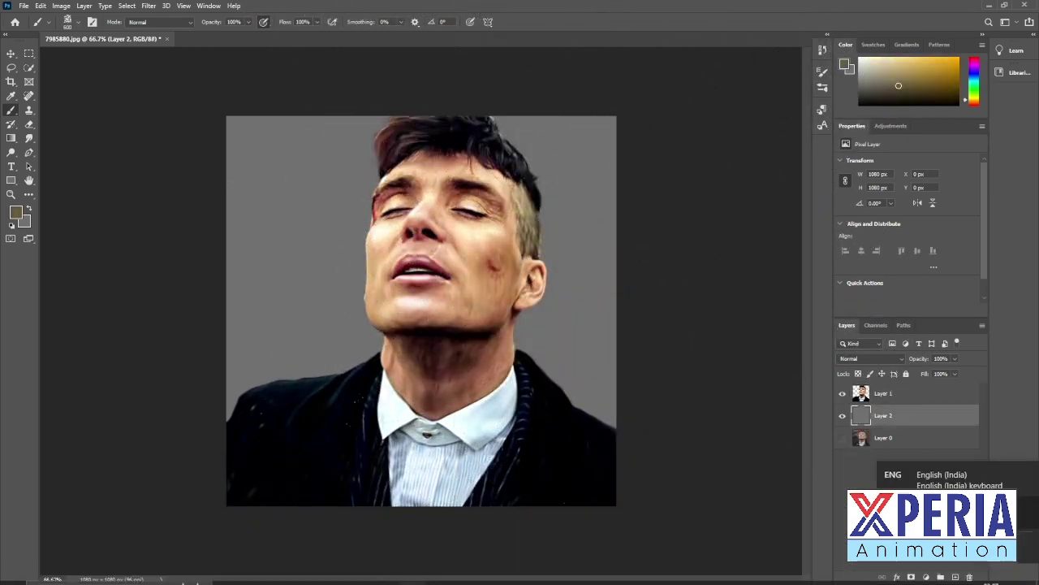
{"action": "left_click", "coordinate": [523, 300]}
{"action": "left_click", "coordinate": [513, 258], "text": "alt"}
{"action": "left_click_drag", "start_coordinate": [518, 340], "coordinate": [557, 365]}
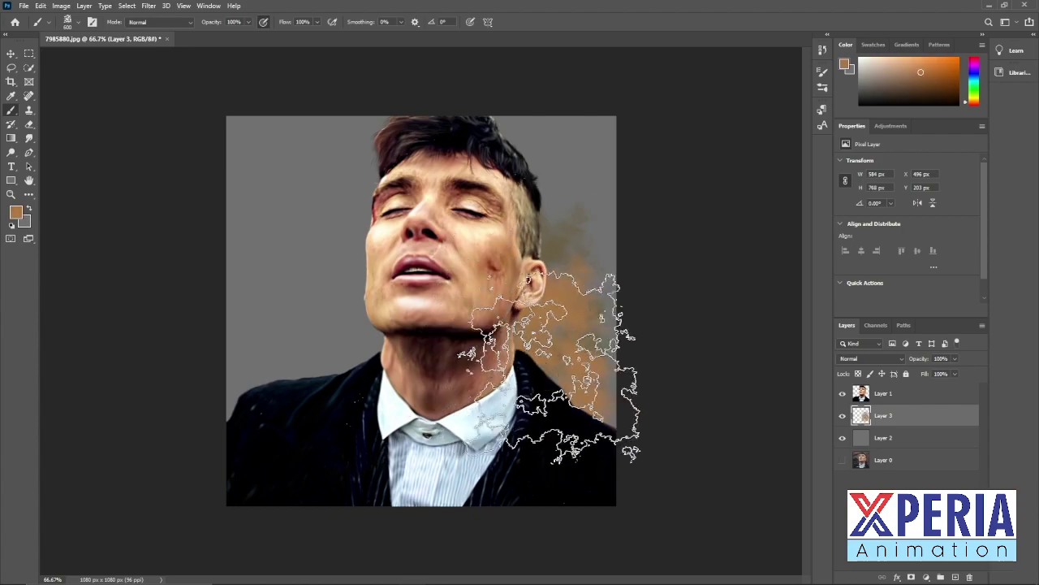
Step: Cover the grey background on both sides of the head with powder texture in orange and reddish-brown skin tones
{"action": "left_click_drag", "start_coordinate": [324, 393], "coordinate": [261, 368]}
{"action": "left_click_drag", "start_coordinate": [265, 271], "coordinate": [293, 155]}
{"action": "left_click", "coordinate": [517, 178]}
{"action": "left_click", "coordinate": [453, 190], "text": "alt"}
{"action": "left_click_drag", "start_coordinate": [548, 178], "coordinate": [591, 252]}
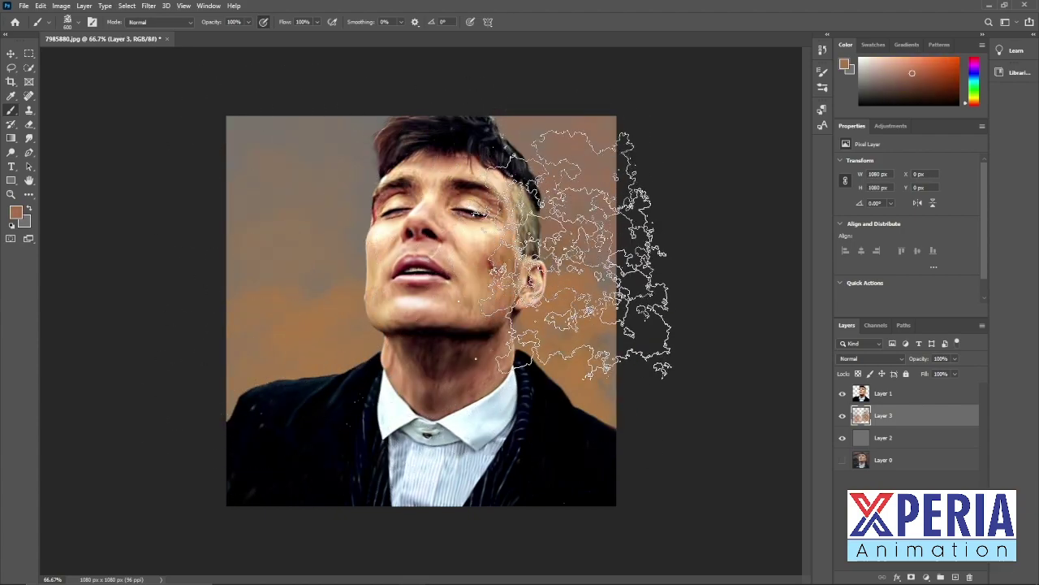
{"action": "left_click", "coordinate": [348, 235]}
Step: Layer powder texture in further sampled facial tones, including light peach, over the background on both sides of the head
{"action": "left_click", "coordinate": [478, 242], "text": "alt"}
{"action": "mouse_move", "coordinate": [543, 316]}
{"action": "left_mouse_down"}
{"action": "mouse_move", "coordinate": [593, 349]}
{"action": "mouse_move", "coordinate": [609, 221]}
{"action": "left_mouse_up"}
{"action": "left_click", "coordinate": [318, 194]}
{"action": "left_click", "coordinate": [550, 242]}
{"action": "left_click", "coordinate": [308, 315]}
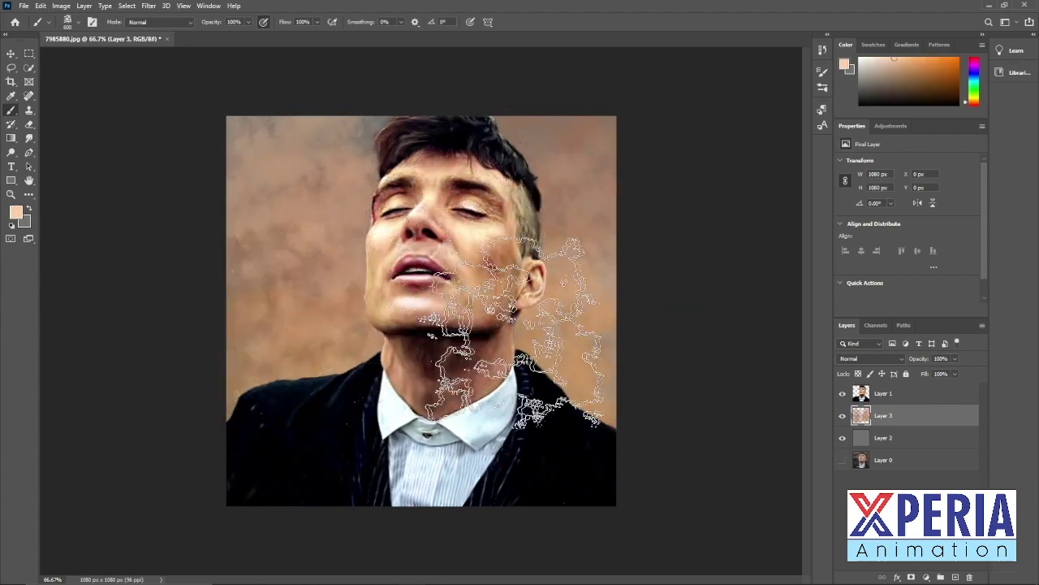
{"action": "left_click_drag", "start_coordinate": [524, 331], "coordinate": [587, 264]}
Step: Sample the dark red of the cheek wound and stamp it over the background on both sides of the head
{"action": "left_click", "coordinate": [493, 267], "text": "alt"}
{"action": "left_click", "coordinate": [599, 282]}
{"action": "left_click", "coordinate": [309, 194]}
{"action": "left_click_drag", "start_coordinate": [656, 198], "coordinate": [560, 413]}
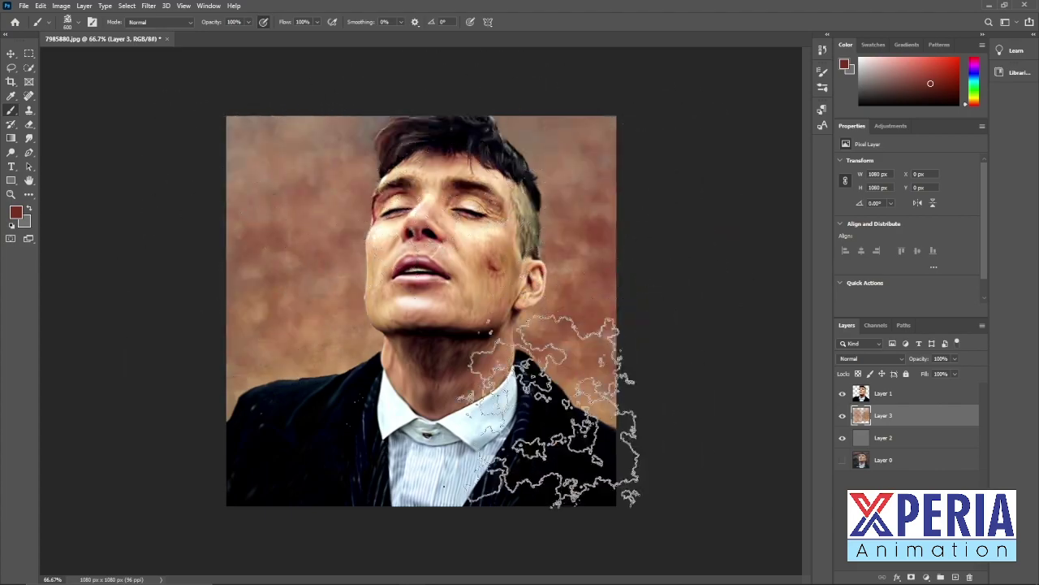
Step: Choose the 3pow 4 powder brush preset and reduce its size to 900 px
{"action": "key", "text": "F5"}
{"action": "left_click", "coordinate": [677, 68]}
{"action": "left_click", "coordinate": [748, 281]}
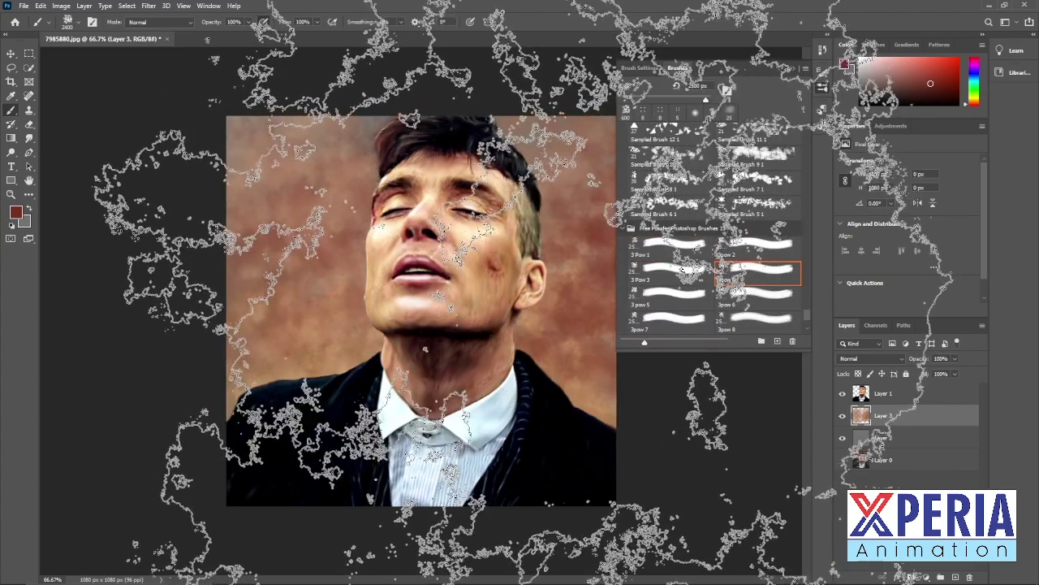
{"action": "key", "text": "bracketleft"}
{"action": "key", "text": "bracketleft"}
{"action": "key", "text": "bracketleft"}
{"action": "key", "text": "bracketleft"}
{"action": "key", "text": "bracketleft"}
{"action": "key", "text": "bracketleft"}
{"action": "key", "text": "bracketleft"}
{"action": "key", "text": "bracketleft"}
{"action": "key", "text": "bracketleft"}
{"action": "key", "text": "bracketleft"}
{"action": "key", "text": "bracketleft"}
{"action": "key", "text": "bracketleft"}
{"action": "key", "text": "bracketleft"}
{"action": "key", "text": "bracketleft"}
{"action": "key", "text": "bracketleft"}
{"action": "key", "text": "bracketleft"}
{"action": "left_click", "coordinate": [795, 68]}
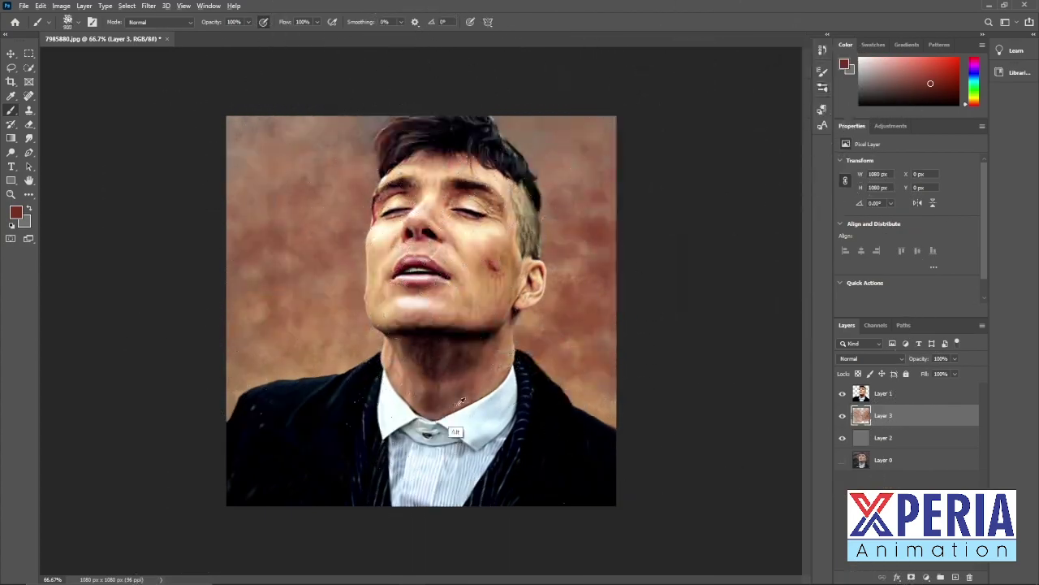
Step: Sample muted brown tones from the neck and the shaved hair above the ear, and stamp them over the background on both sides of the head
{"action": "left_click", "coordinate": [487, 434], "text": "alt"}
{"action": "left_click", "coordinate": [458, 379], "text": "alt"}
{"action": "mouse_move", "coordinate": [459, 374]}
{"action": "left_mouse_down"}
{"action": "mouse_move", "coordinate": [333, 344]}
{"action": "mouse_move", "coordinate": [539, 231]}
{"action": "left_mouse_up"}
{"action": "left_click", "coordinate": [513, 260], "text": "alt"}
{"action": "left_click_drag", "start_coordinate": [350, 197], "coordinate": [574, 224]}
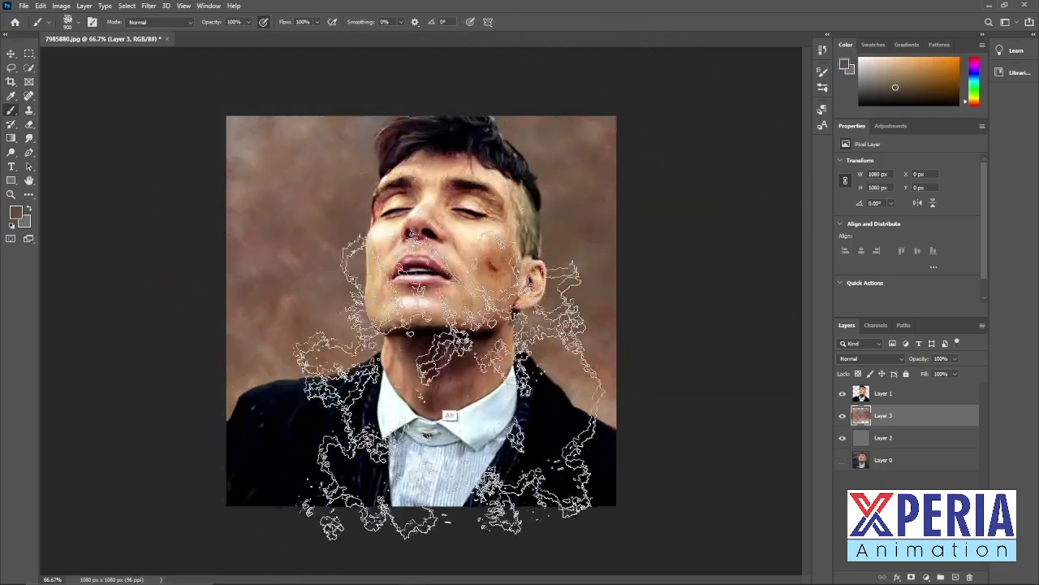
Step: Try stamping a near-white tone sampled from the shirt collar over the background, and undo the strokes
{"action": "left_click", "coordinate": [467, 431], "text": "alt"}
{"action": "mouse_move", "coordinate": [467, 426]}
{"action": "left_mouse_down"}
{"action": "mouse_move", "coordinate": [271, 277]}
{"action": "mouse_move", "coordinate": [608, 236]}
{"action": "left_mouse_up"}
{"action": "key", "text": "ctrl+z"}
{"action": "key", "text": "ctrl+z"}
{"action": "key", "text": "ctrl+z"}
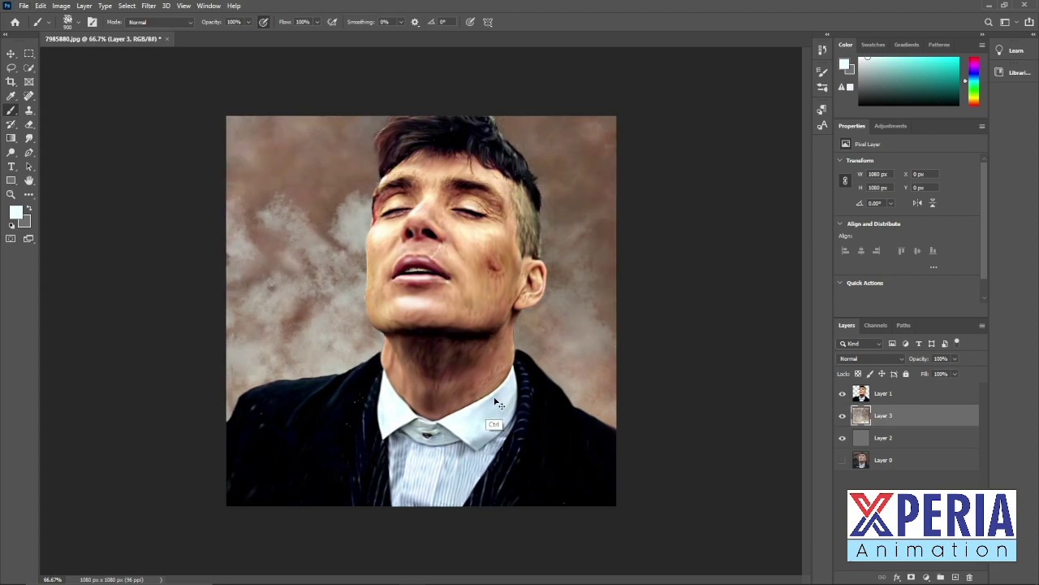
Step: Sample a pale blue tone from the shirt collar and stamp it over the background on both sides of the head
{"action": "left_click", "coordinate": [498, 433], "text": "alt"}
{"action": "left_click_drag", "start_coordinate": [610, 276], "coordinate": [273, 213]}
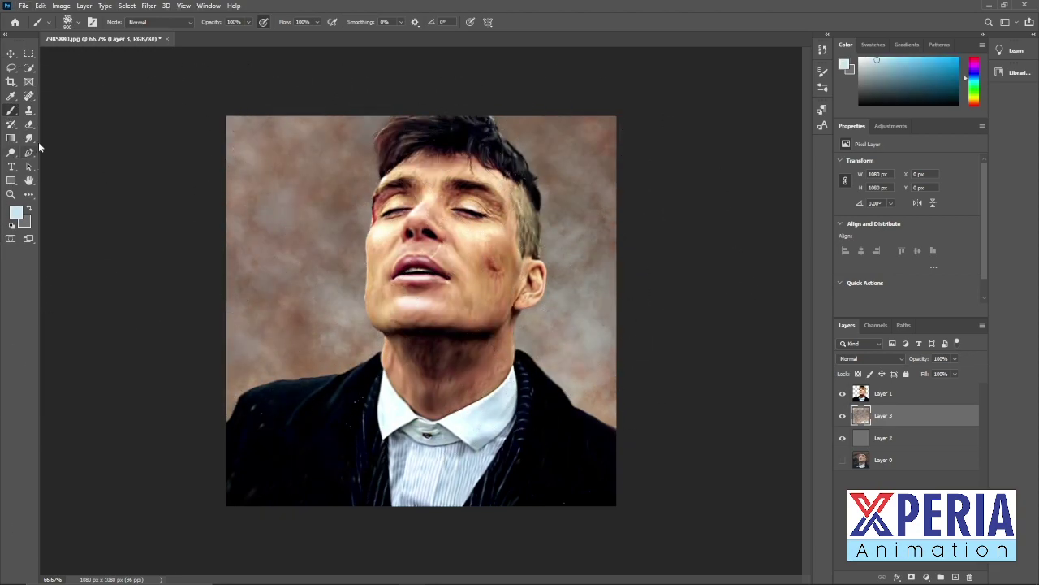
Step: Soften the background texture around the head using the Smudge tool with the 3pow 8 powder brush at 800 px
{"action": "key", "text": "F5"}
{"action": "left_click", "coordinate": [677, 68]}
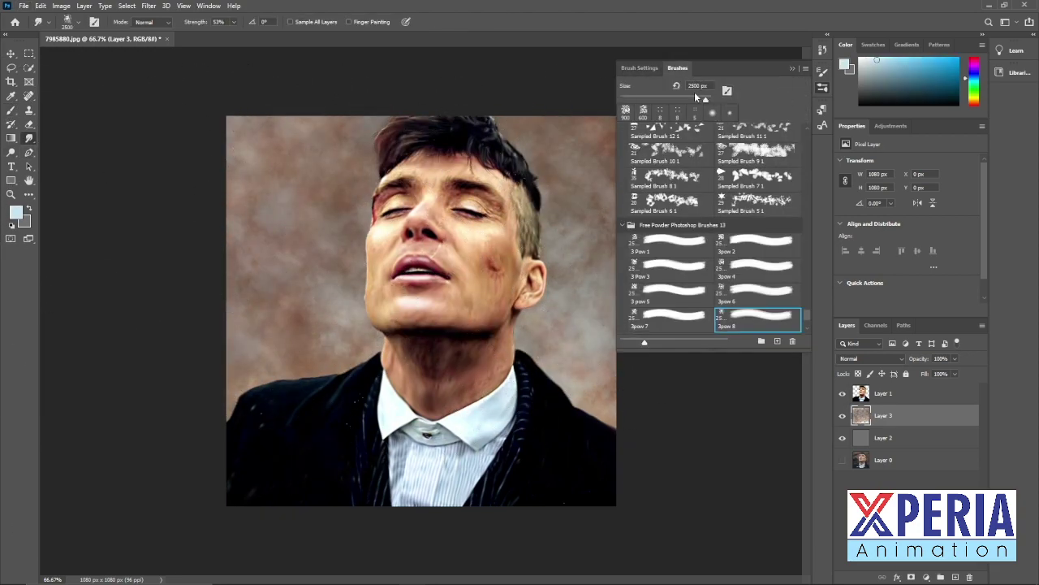
{"action": "left_click", "coordinate": [793, 70]}
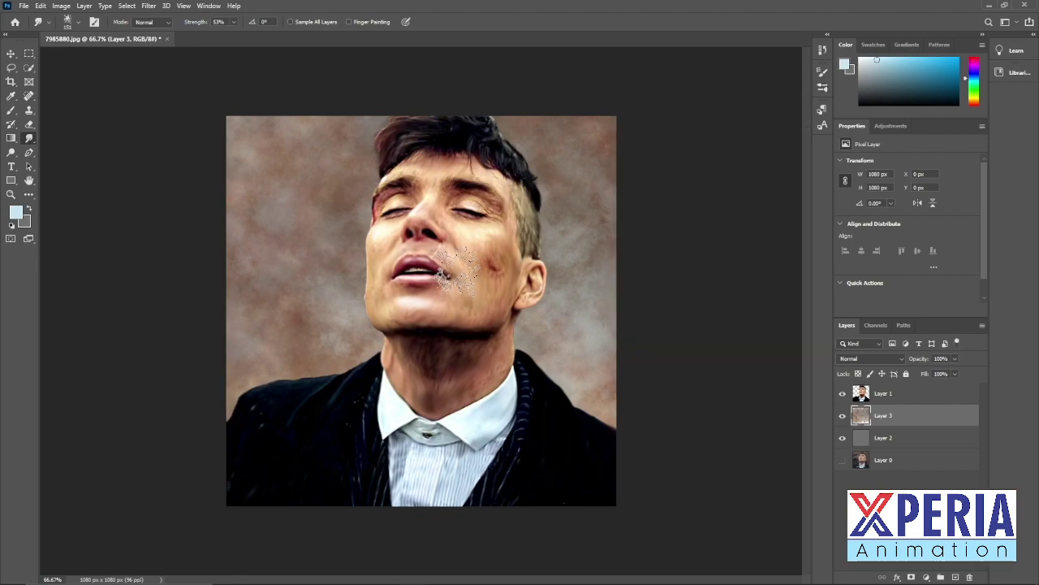
{"action": "key", "text": "F5"}
{"action": "key", "text": "F5"}
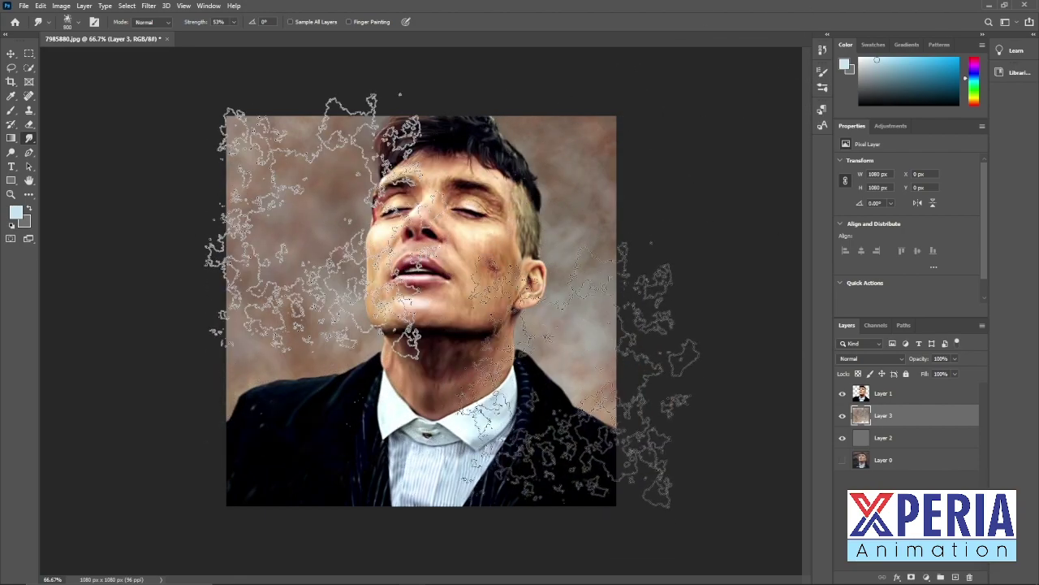
{"action": "key", "text": "F5"}
{"action": "left_click", "coordinate": [680, 71]}
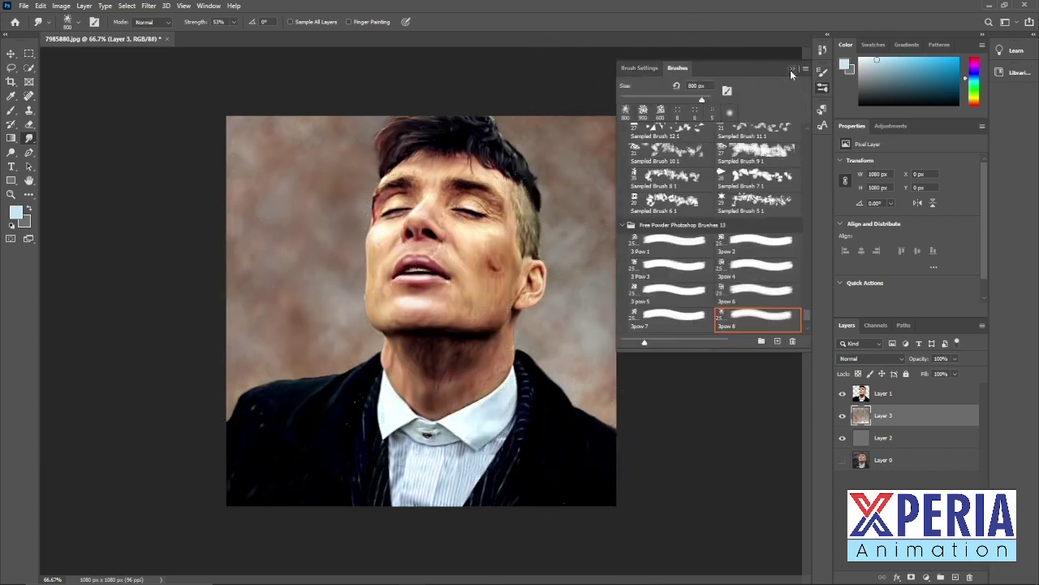
{"action": "left_click", "coordinate": [792, 69]}
Step: Sample reddish and orange tones around the cheek wound and stamp them with the Brush tool over the background on both sides of the head
{"action": "key", "text": "b"}
{"action": "left_click", "coordinate": [492, 267], "text": "alt"}
{"action": "mouse_move", "coordinate": [542, 315]}
{"action": "left_mouse_down"}
{"action": "mouse_move", "coordinate": [406, 130]}
{"action": "mouse_move", "coordinate": [215, 216]}
{"action": "mouse_move", "coordinate": [450, 333]}
{"action": "mouse_move", "coordinate": [451, 300]}
{"action": "left_mouse_up"}
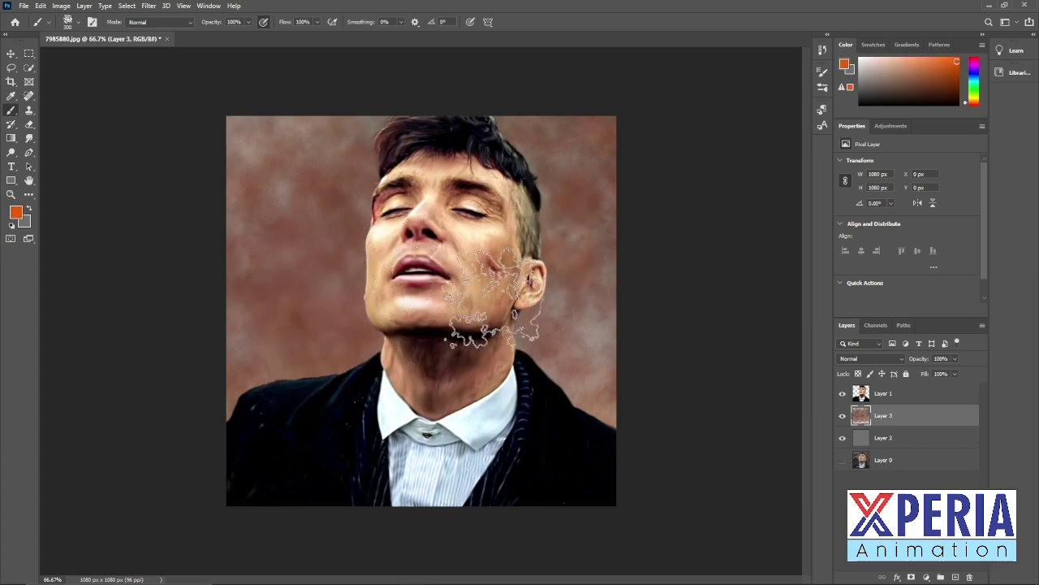
{"action": "mouse_move", "coordinate": [497, 251]}
{"action": "left_mouse_down"}
{"action": "mouse_move", "coordinate": [343, 195]}
{"action": "mouse_move", "coordinate": [575, 390]}
{"action": "mouse_move", "coordinate": [274, 313]}
{"action": "mouse_move", "coordinate": [663, 345]}
{"action": "left_mouse_up"}
{"action": "mouse_move", "coordinate": [280, 580]}
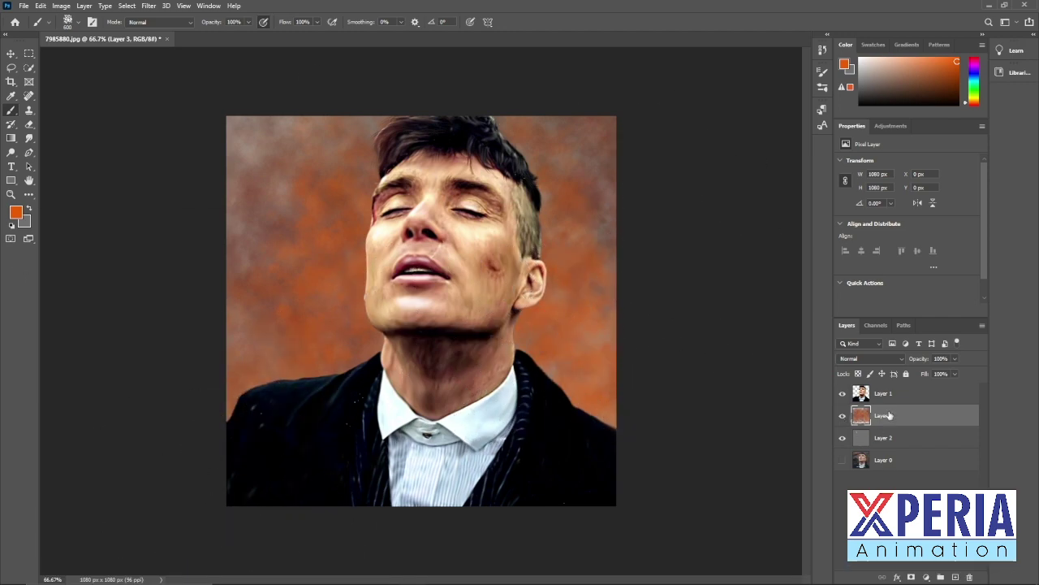
Step: Merge the visible portrait and background layers into one layer, and show the original Layer 0 beneath it
{"action": "right_click", "coordinate": [898, 398]}
{"action": "left_click", "coordinate": [849, 427]}
{"action": "left_click", "coordinate": [845, 416]}
Step: Toggle the merged Layer 1 off and on to compare the finished painting with the original photo
{"action": "left_click", "coordinate": [844, 398]}
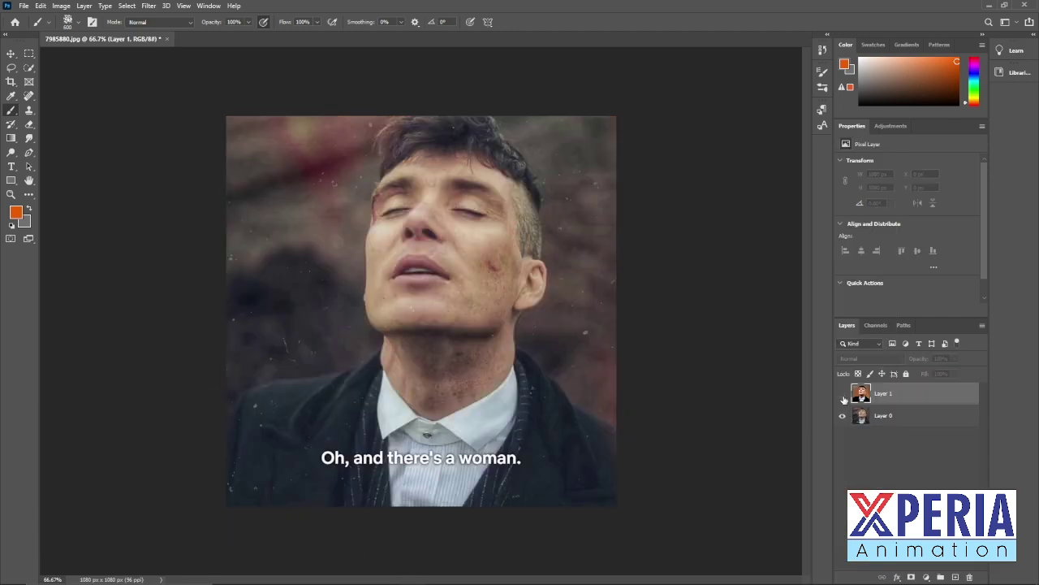
{"action": "left_click", "coordinate": [843, 397]}
{"action": "left_click", "coordinate": [844, 398]}
{"action": "left_click", "coordinate": [843, 397]}
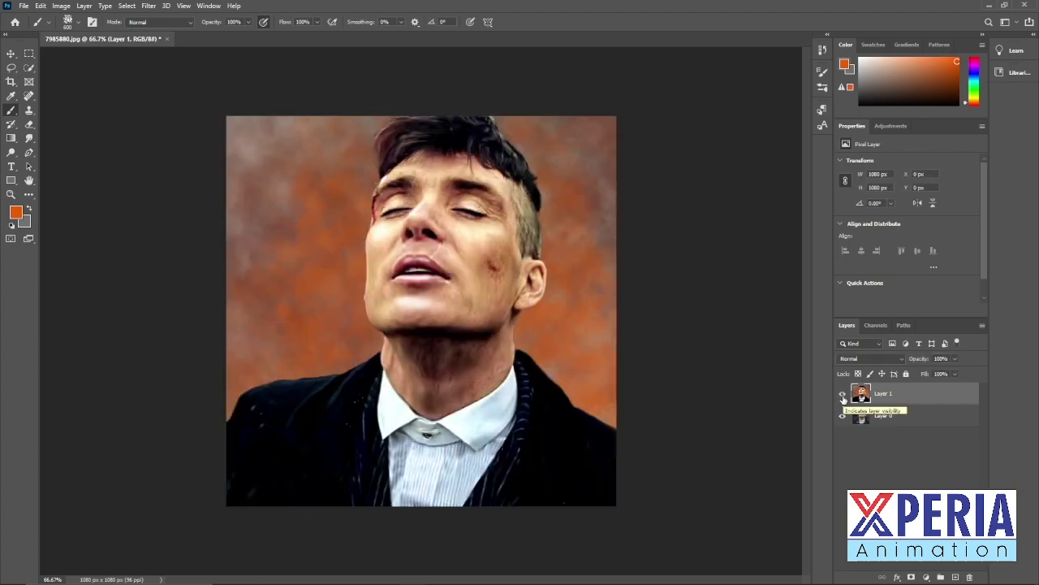